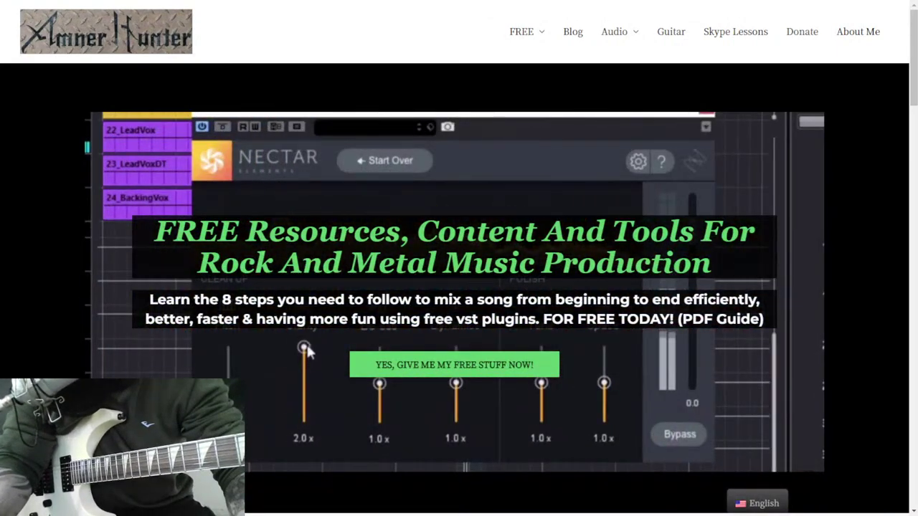
Back in REAPER, play the guitar solo through the NA Wah plugin, then stop playback
key("alt+Tab")
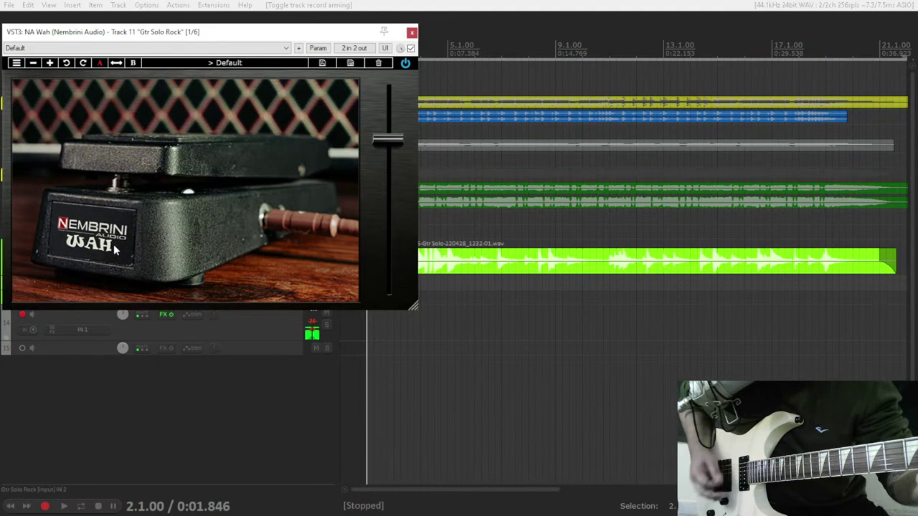
key("space")
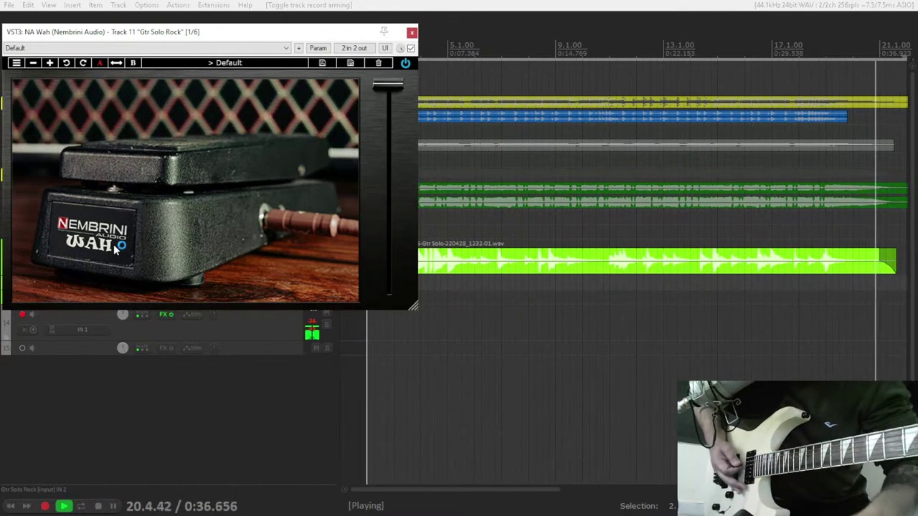
key("space")
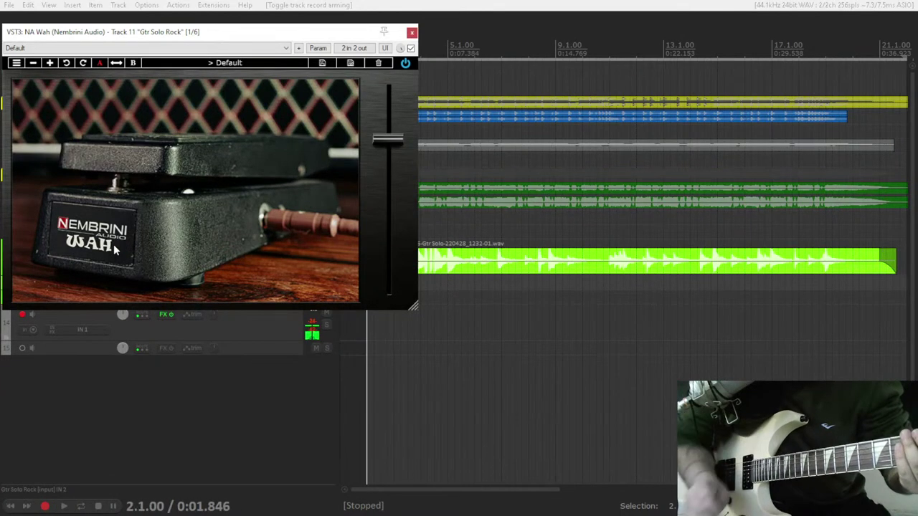
Replace NA Wah with NSP Wahman v0.5 on Gtr Solo Rock, take it out of bypass, and play the solo
left_click(412, 32)
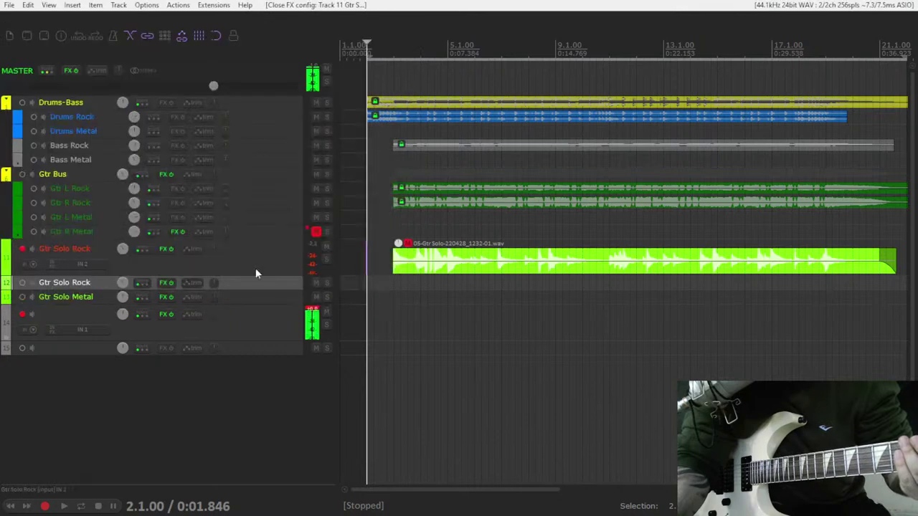
right_click(162, 251)
left_click(194, 275)
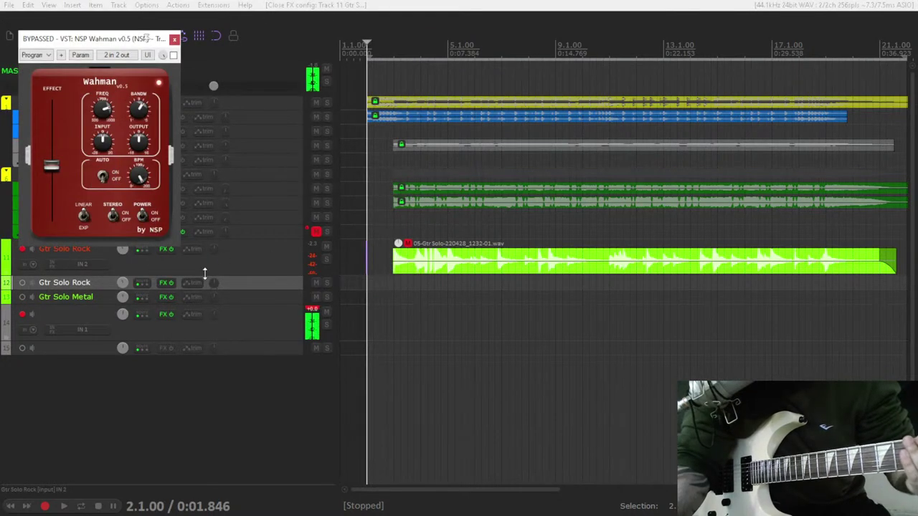
left_click(175, 57)
key("space")
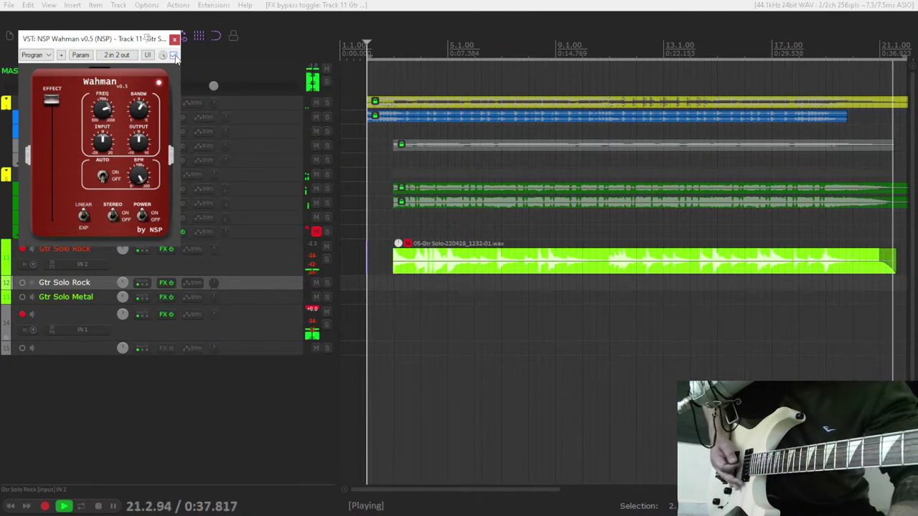
key("space")
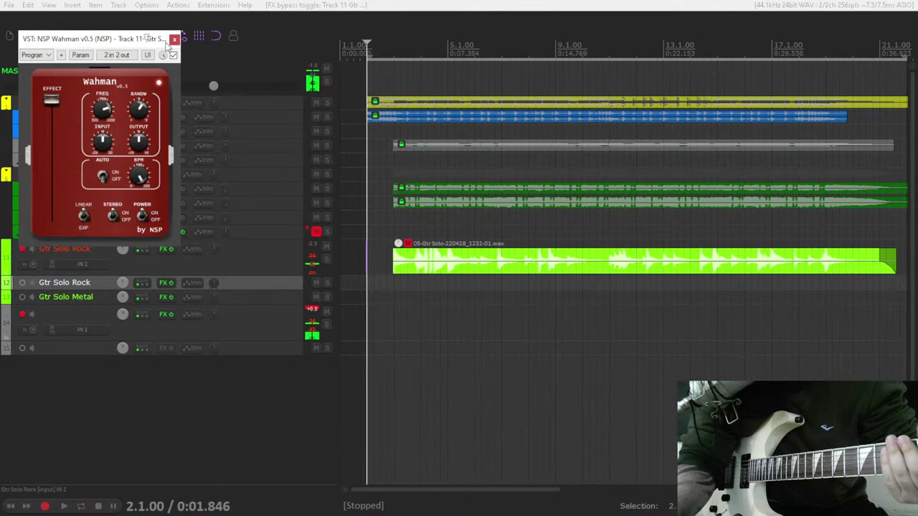
Swap Wahman for AutoTremWahLight on track 12, enable it, and audition it before closing its window
left_click(174, 40)
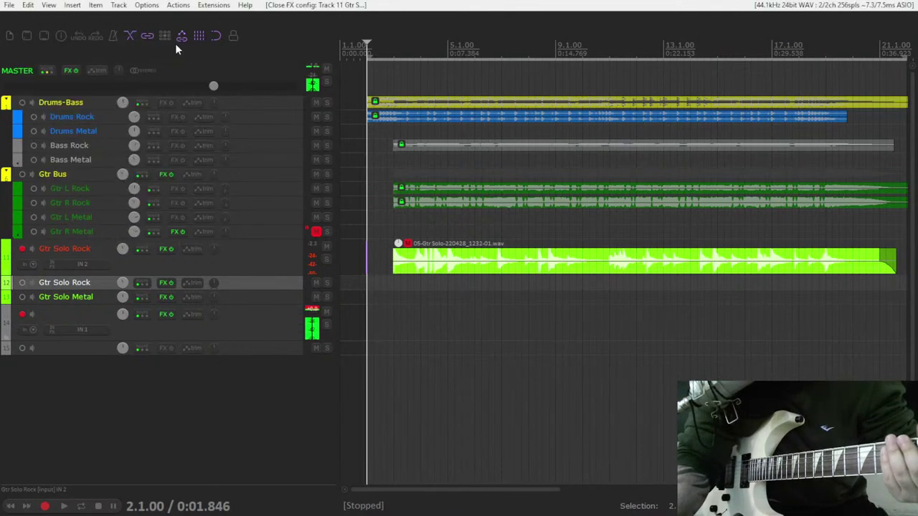
right_click(161, 285)
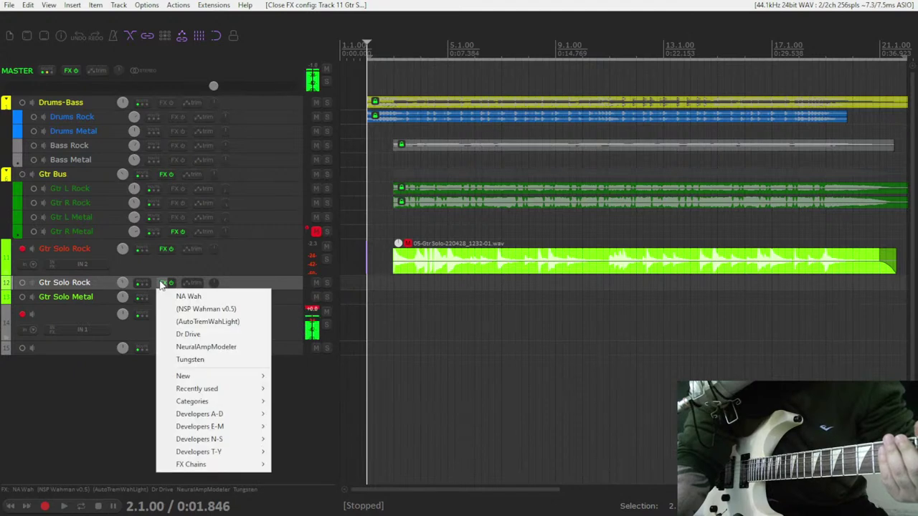
left_click(207, 321)
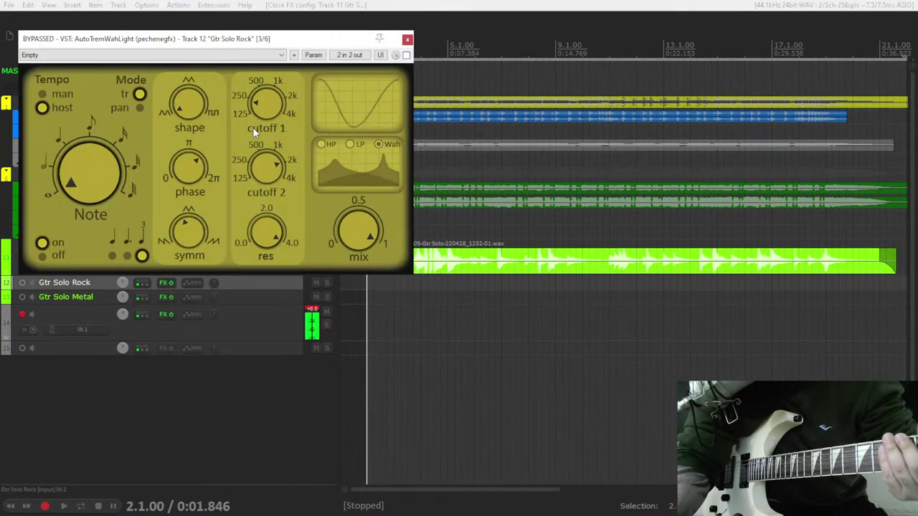
left_click(407, 55)
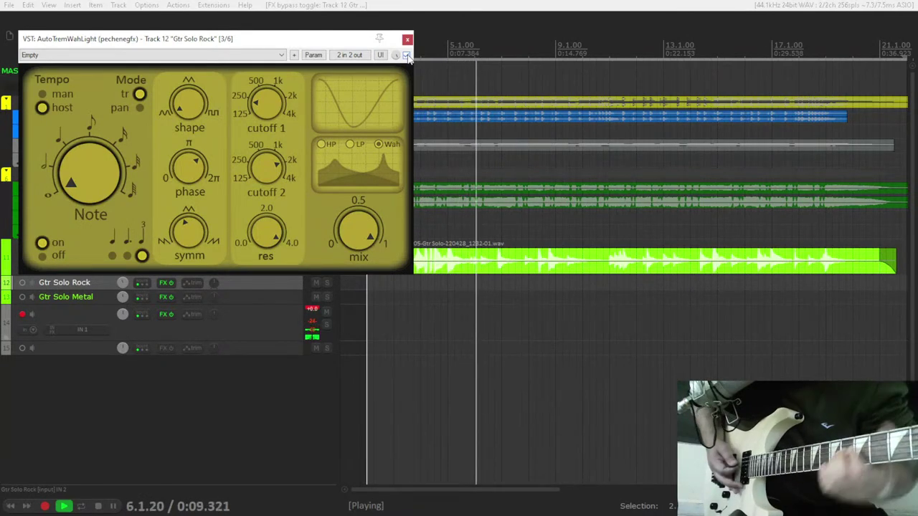
key("space")
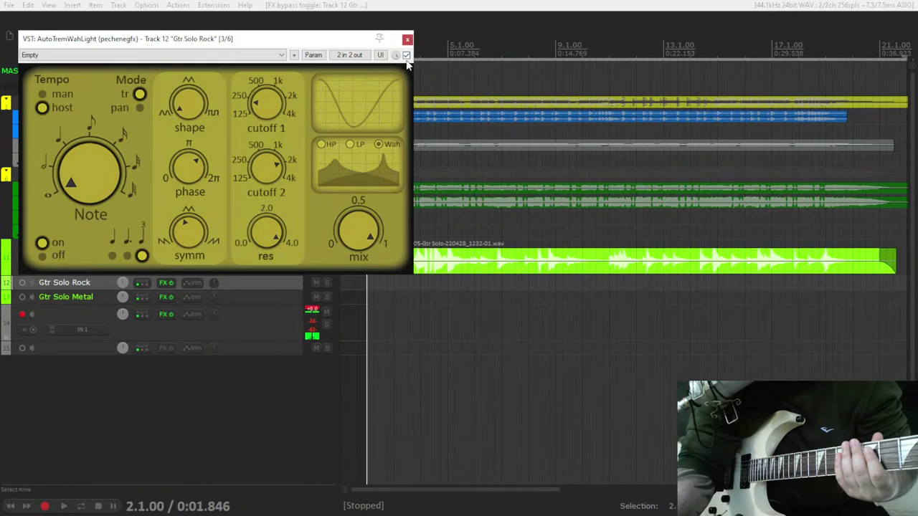
left_click(407, 38)
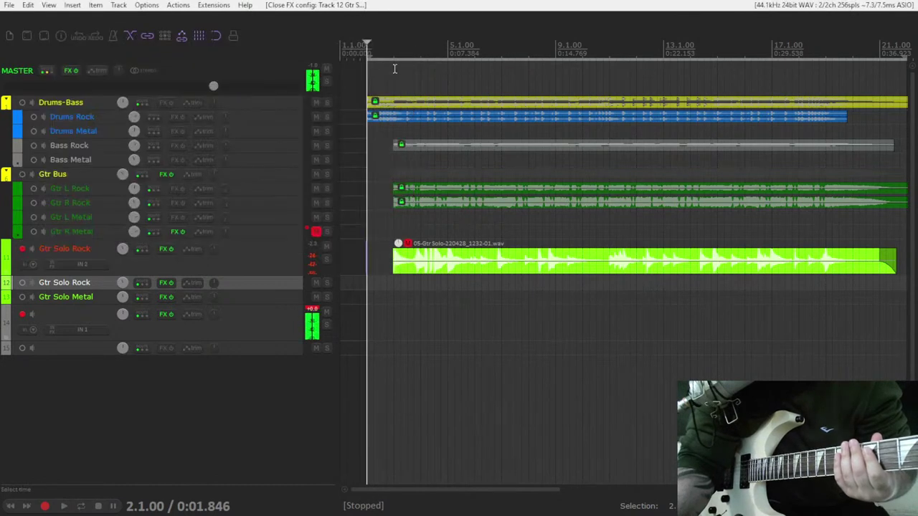
right_click(159, 251)
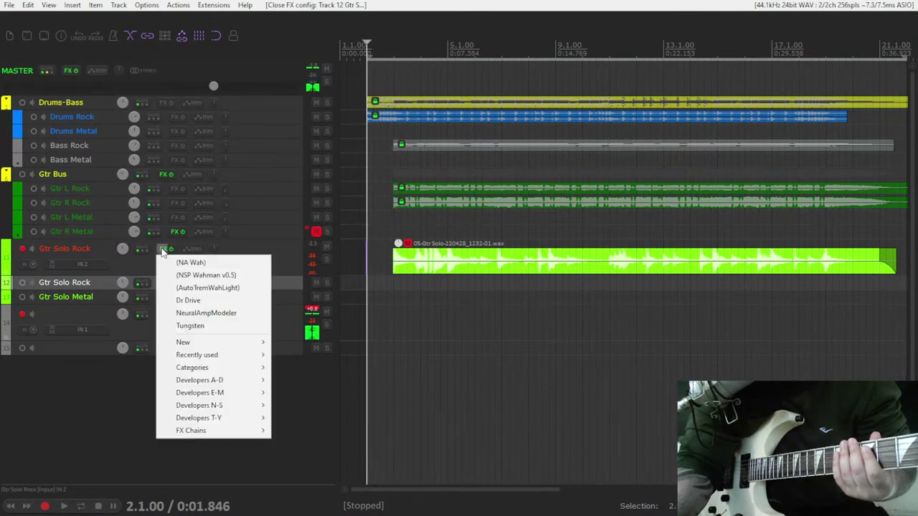
left_click(180, 289)
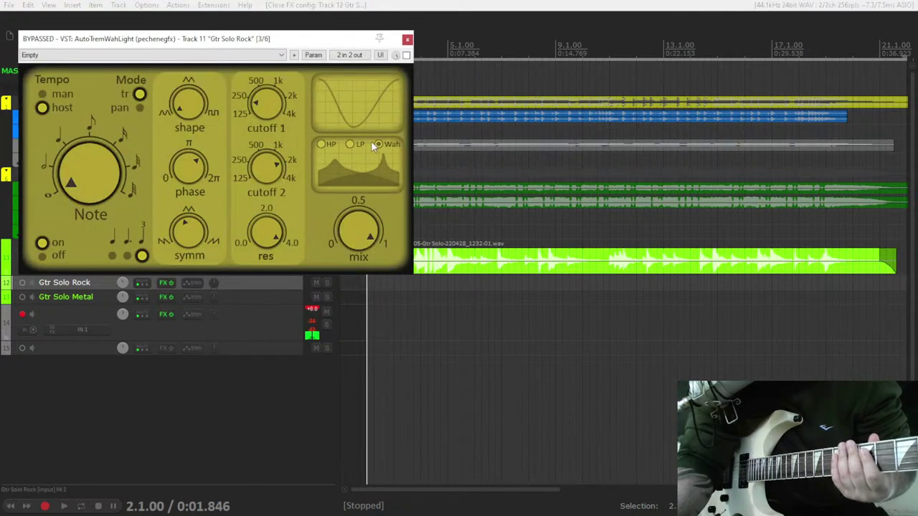
left_click(406, 56)
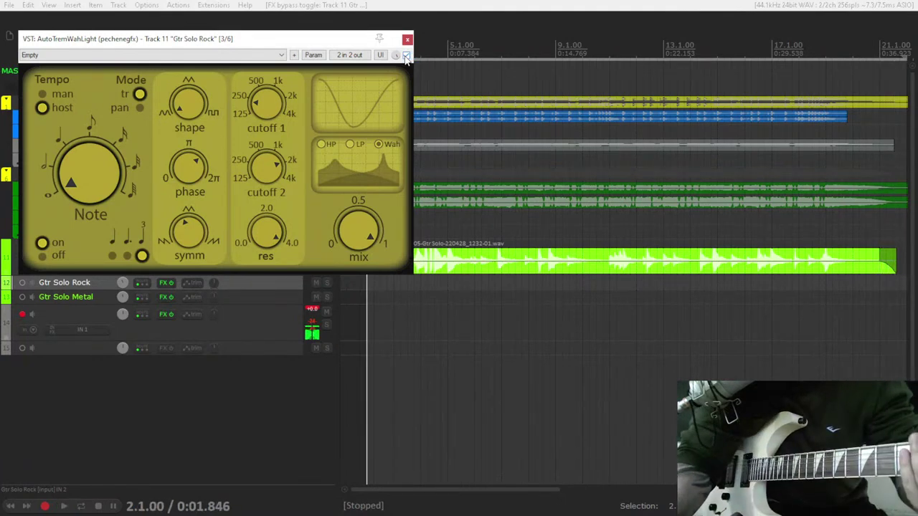
left_click(406, 56)
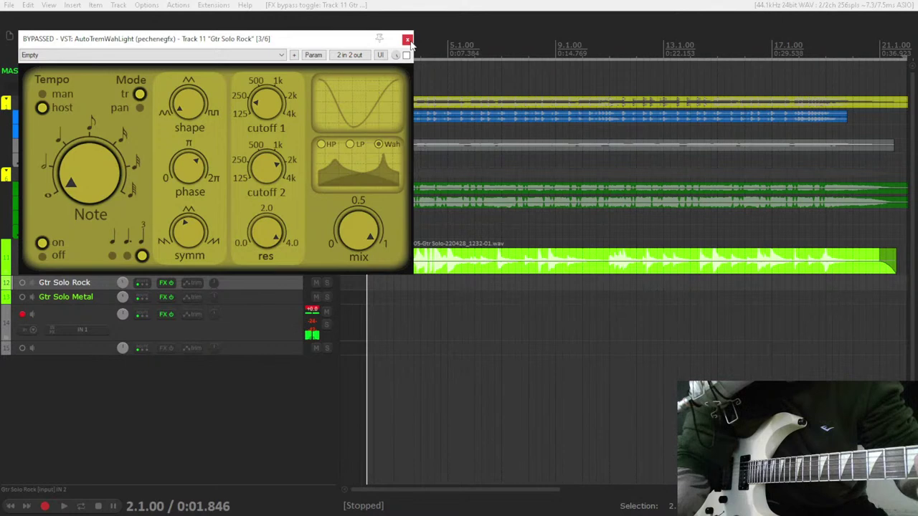
left_click(407, 39)
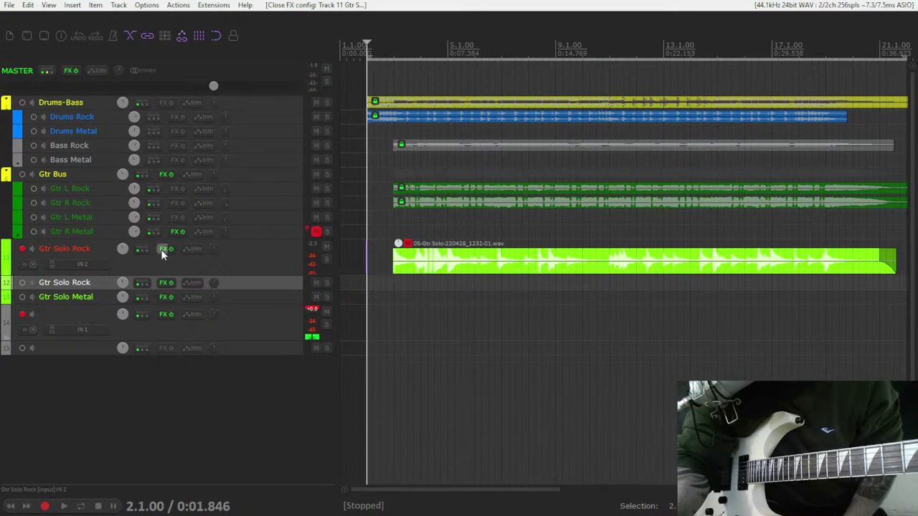
Show all of track 11's automation envelopes and enlarge the Filter / NA Wah lane
left_click(191, 250)
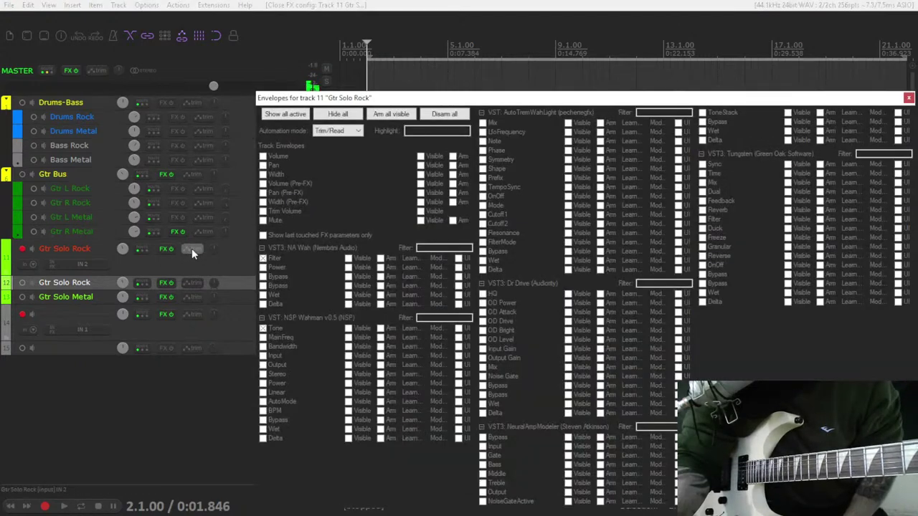
left_click(287, 115)
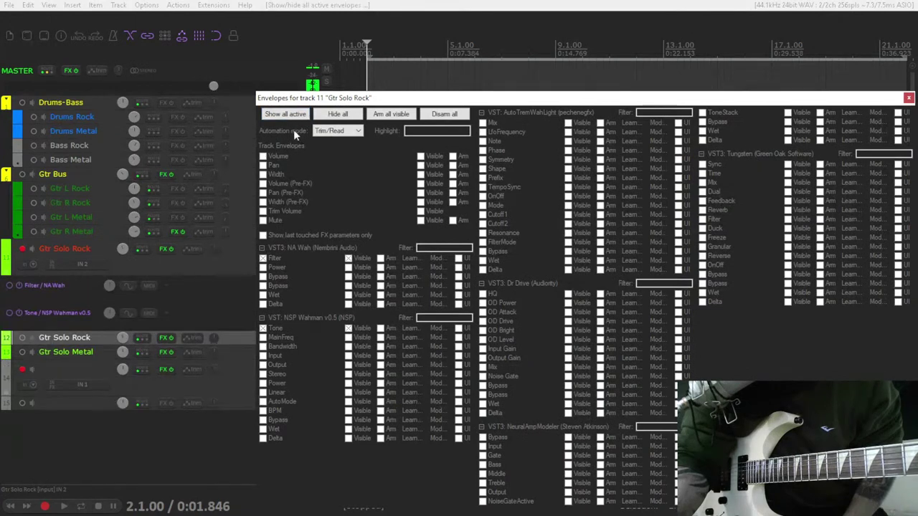
left_click(908, 98)
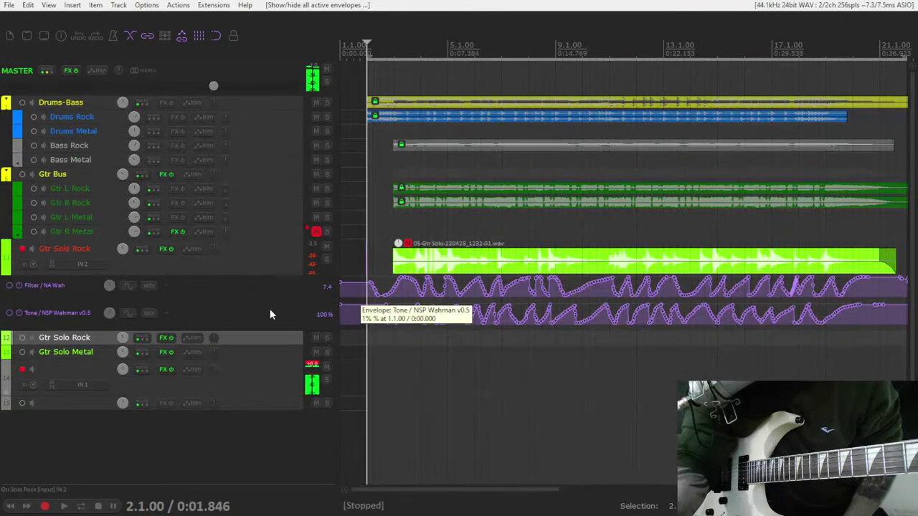
mouse_move(266, 301)
left_mouse_down()
mouse_move(264, 316)
mouse_move(245, 324)
mouse_move(246, 385)
left_mouse_up()
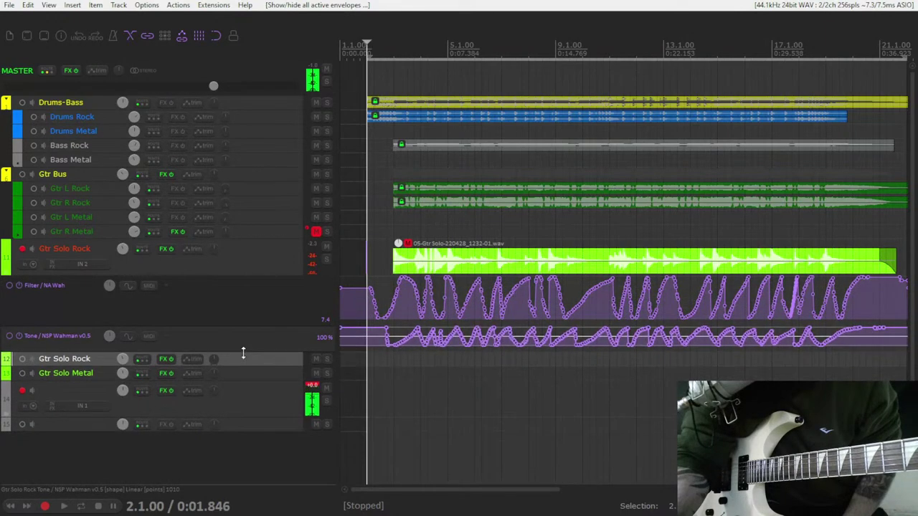
Open the NA Wah plugin window on Gtr Solo Rock
scroll(446, 225, "up", 2)
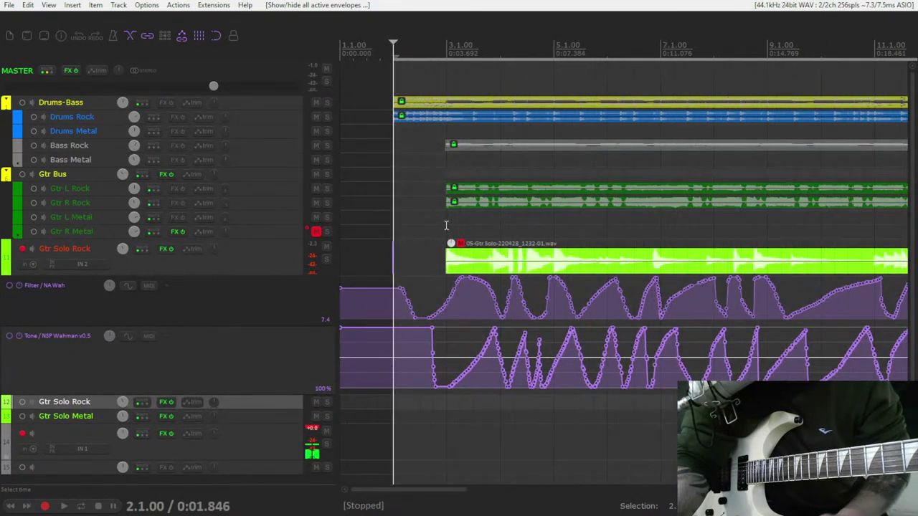
scroll(445, 225, "up", 4)
scroll(502, 304, "down", 2)
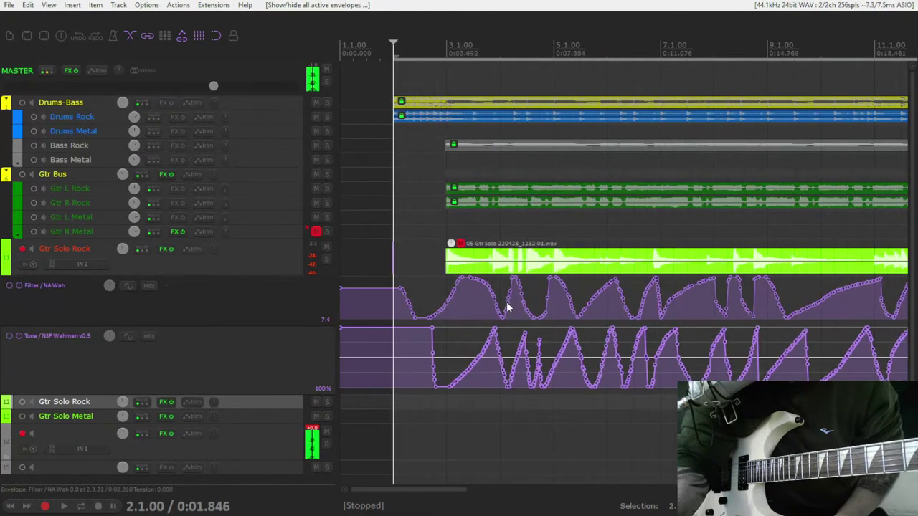
scroll(437, 226, "down", 4)
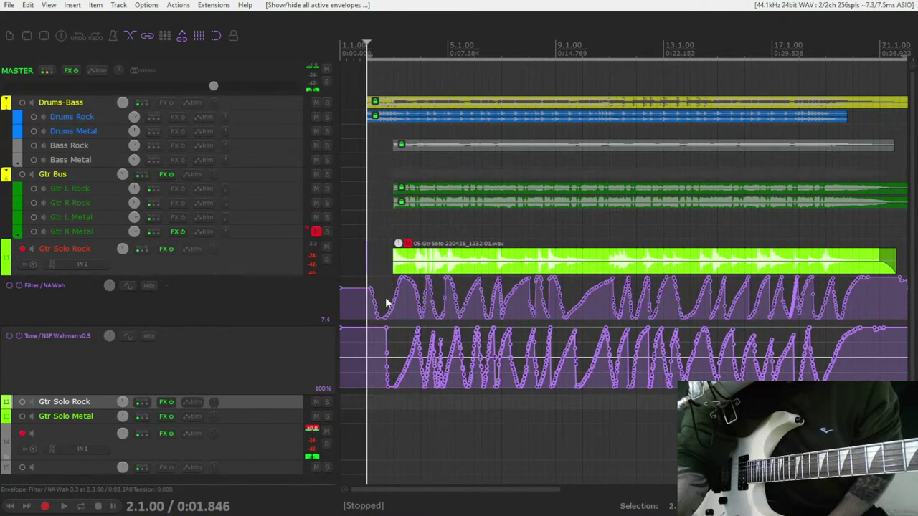
right_click(162, 248)
left_click(163, 264)
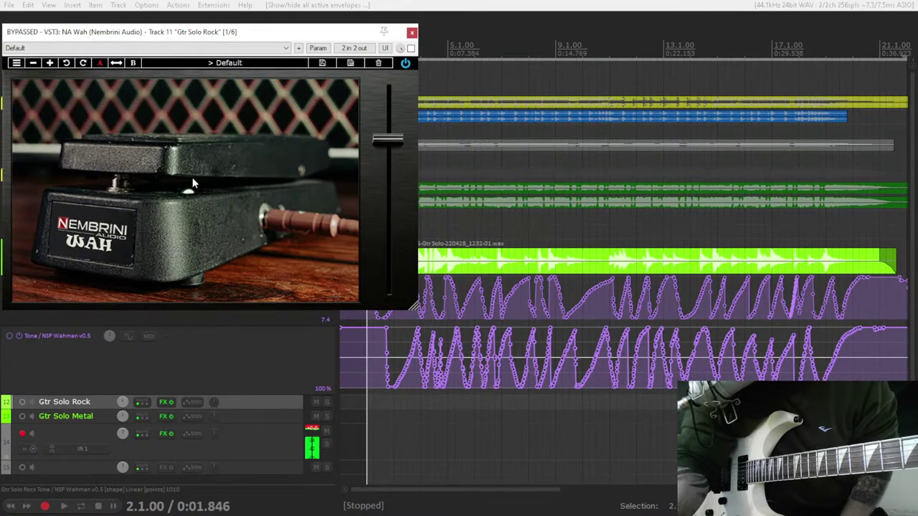
Close NA Wah and view the NSP Wahman v0.5 plugin window
left_click(412, 33)
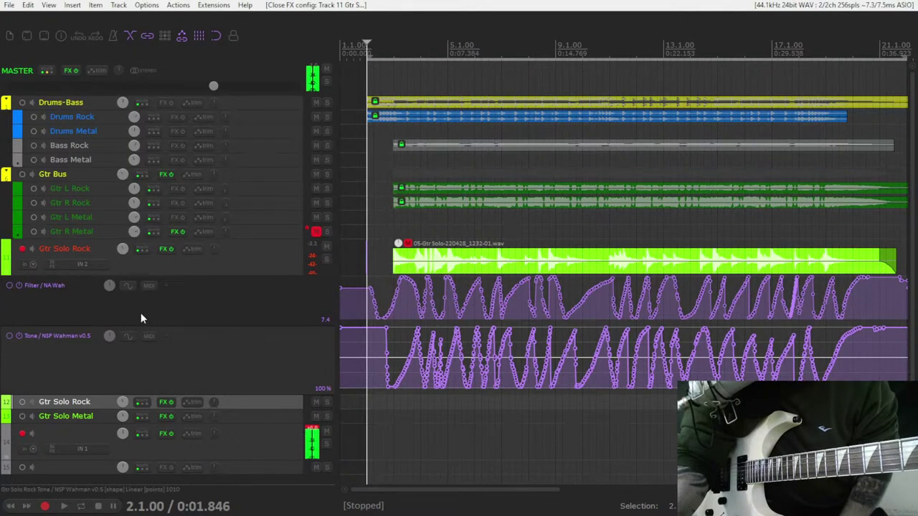
right_click(164, 251)
left_click(186, 278)
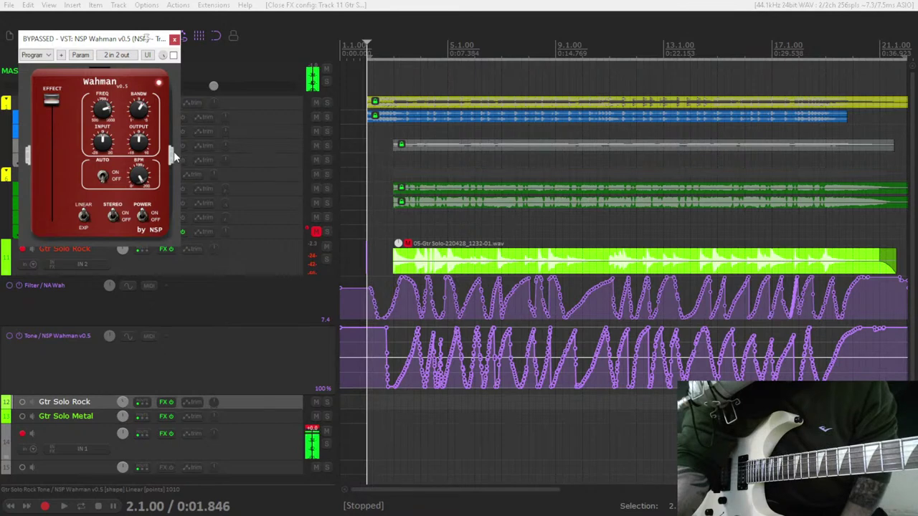
left_click(174, 40)
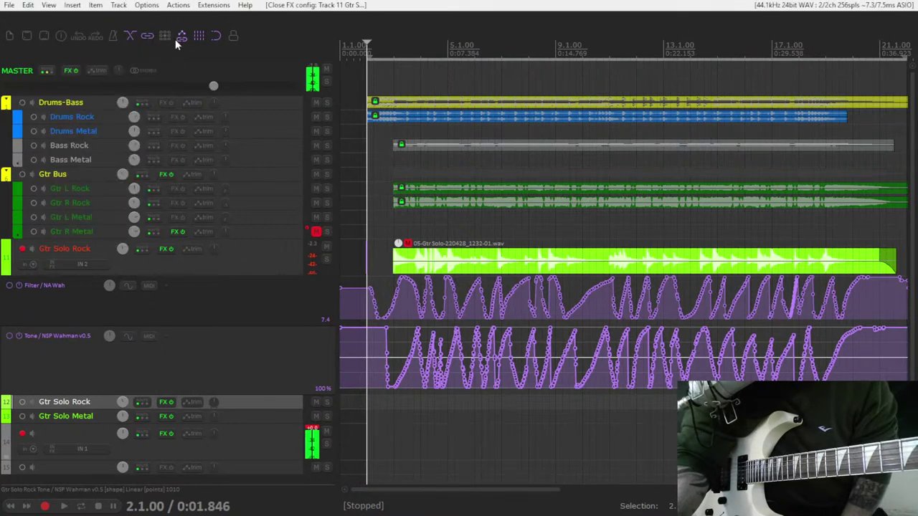
View AutoTremWahLight on Gtr Solo Rock, then close it with no effects list left open
right_click(161, 249)
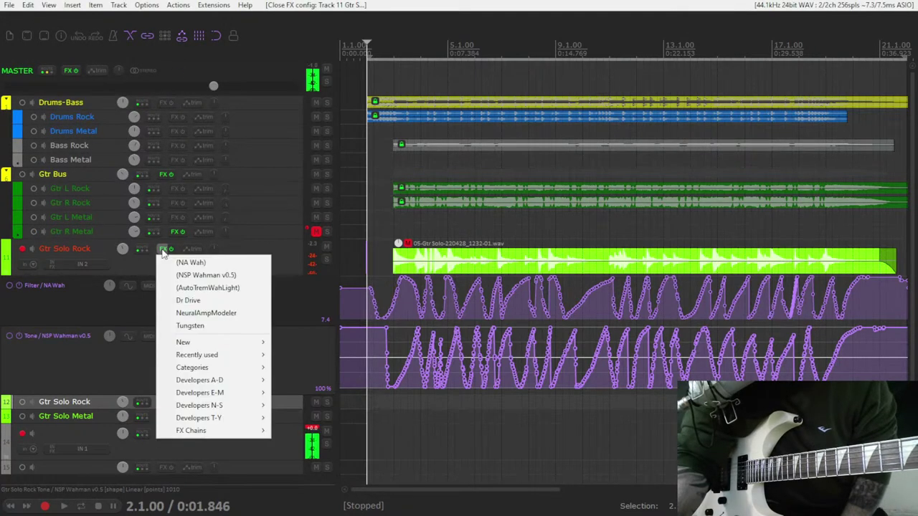
left_click(185, 285)
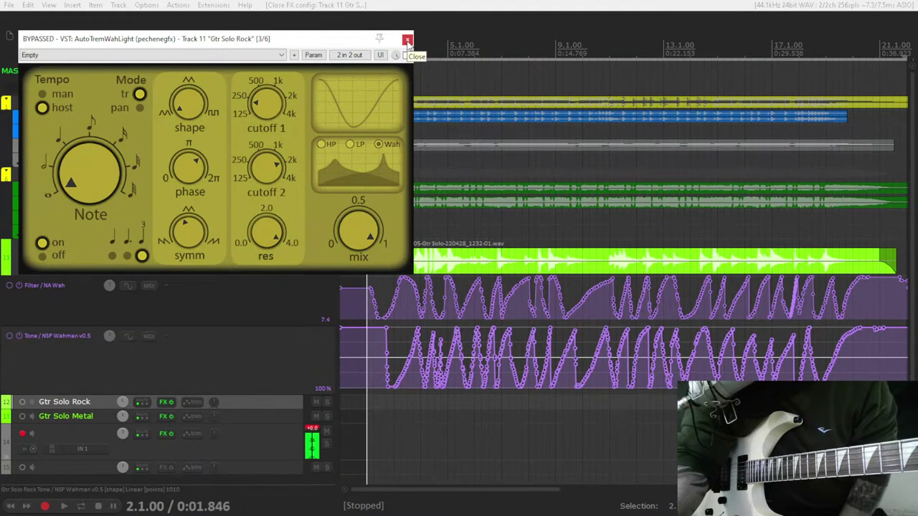
left_click(407, 40)
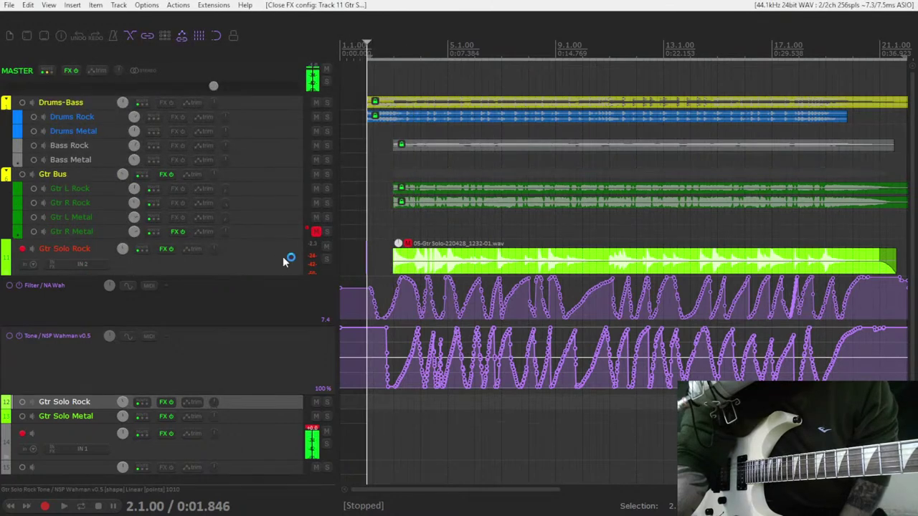
right_click(163, 249)
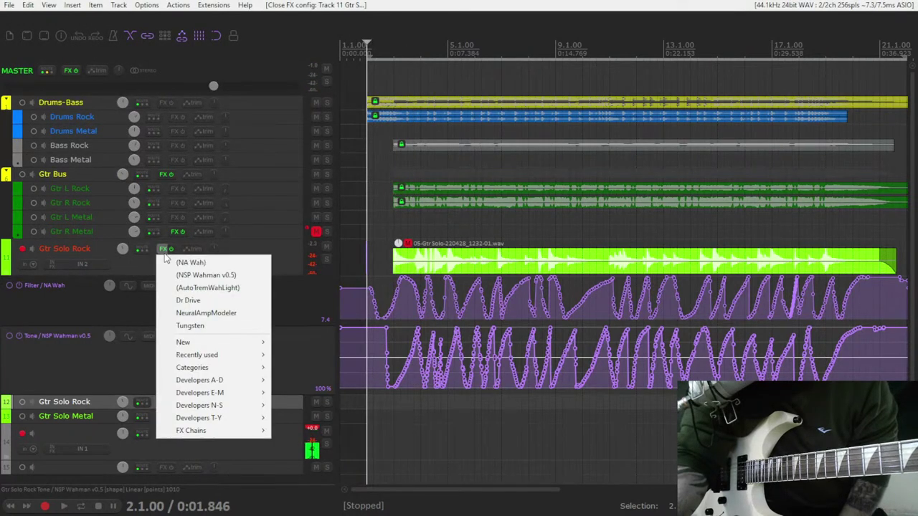
left_click(282, 308)
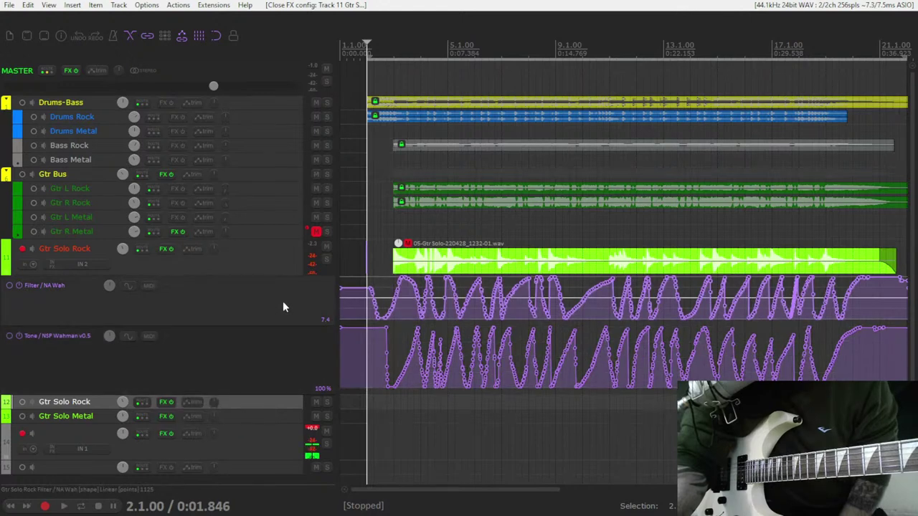
Disarm track 11 from recording and briefly view NA Wah on the second Gtr Solo Rock
left_click(21, 250)
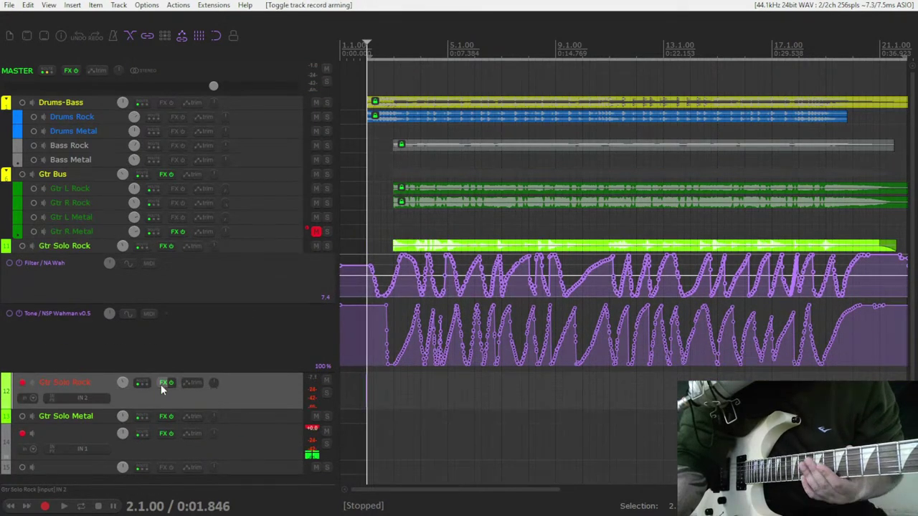
right_click(161, 384)
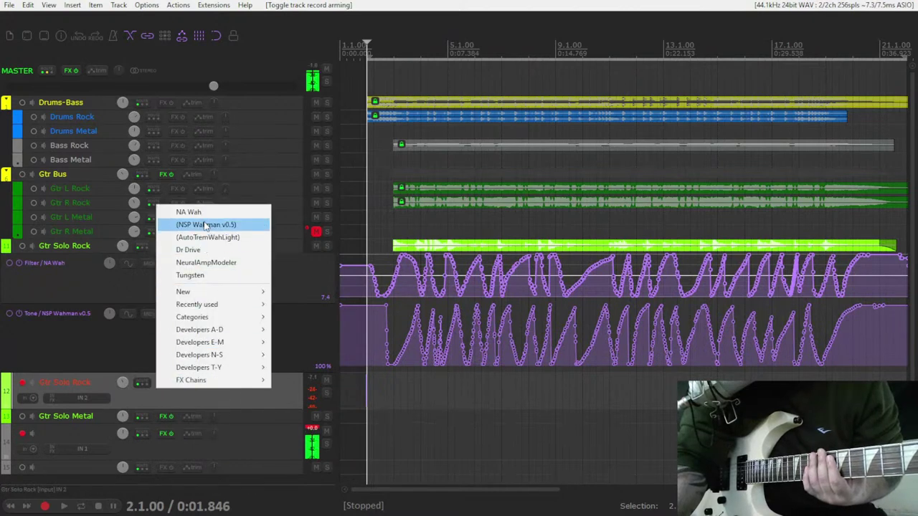
left_click(204, 212)
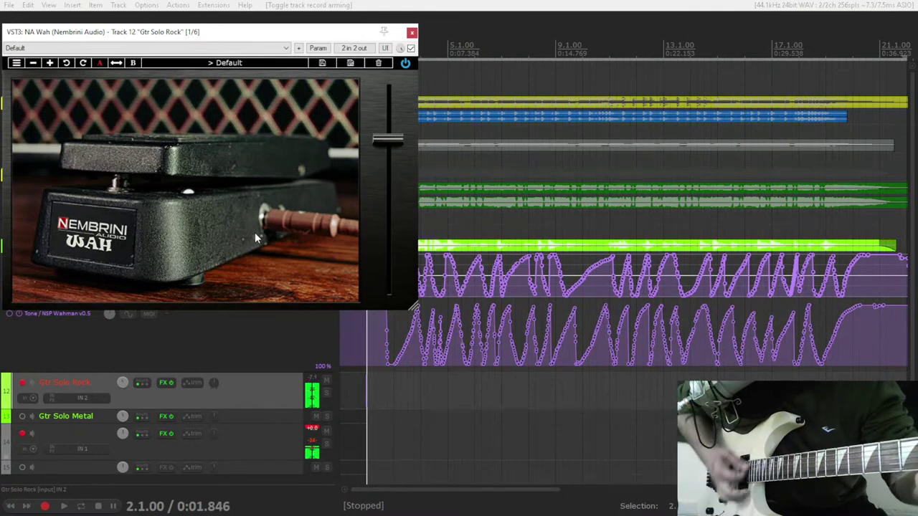
left_click(412, 33)
Hide all of track 11's envelope lanes from the Envelopes window
left_click(195, 246)
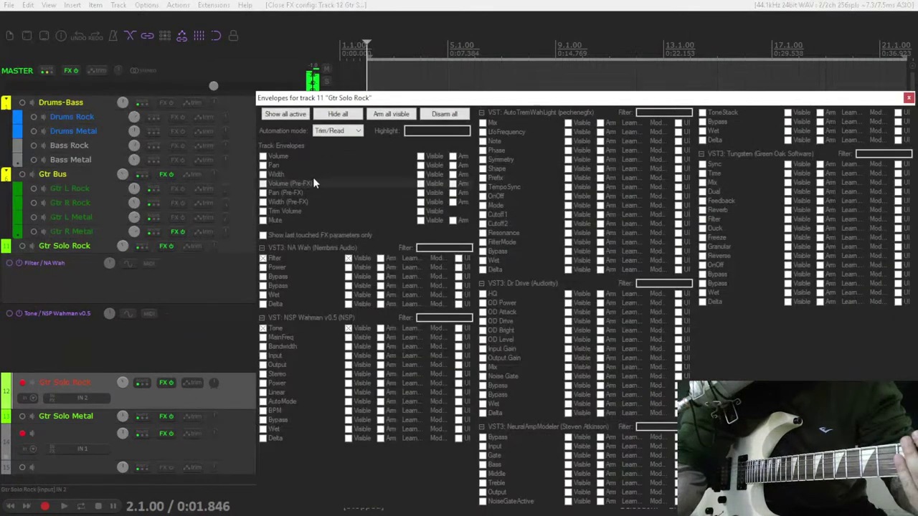
left_click(342, 116)
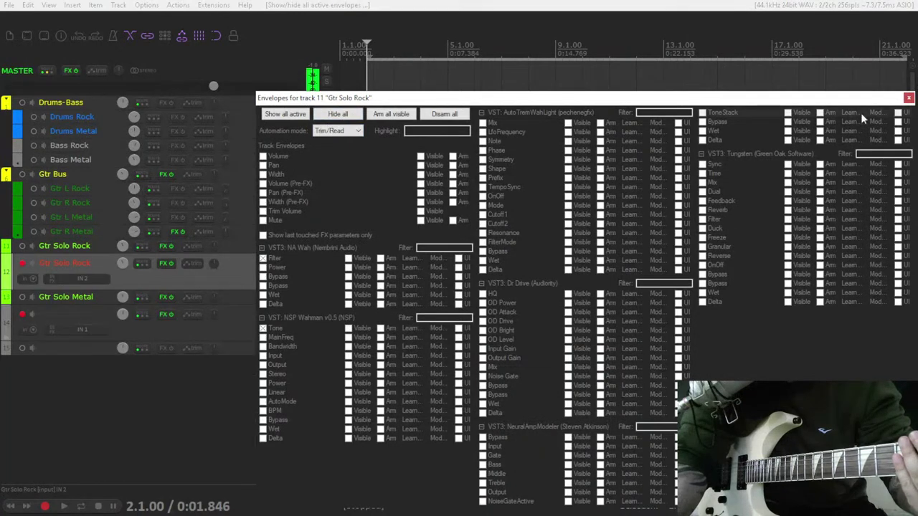
left_click(908, 99)
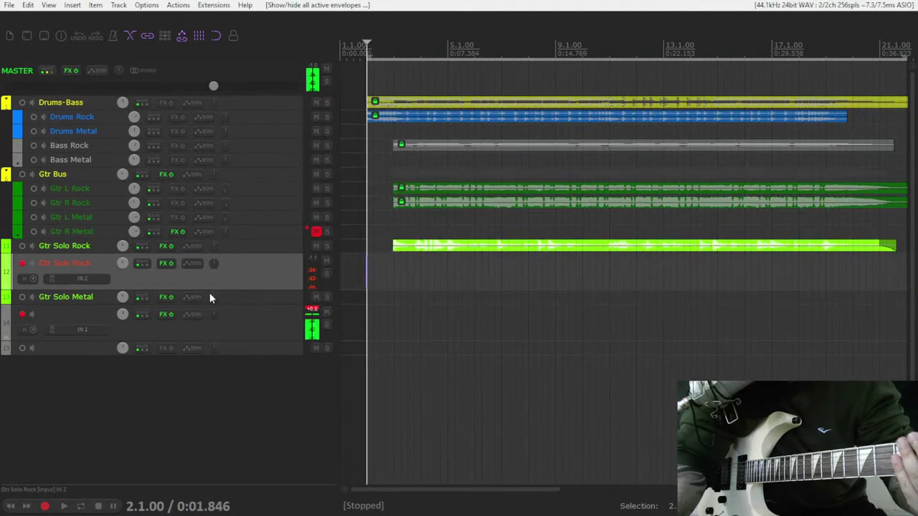
right_click(165, 299)
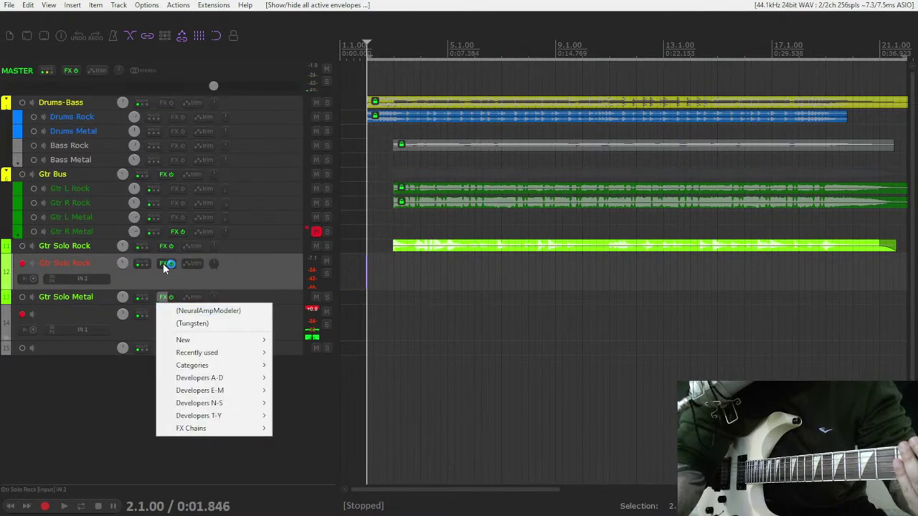
Open NA Wah on track 12 and rock its wah pedal fully up and down during playback
right_click(164, 264)
left_click(178, 274)
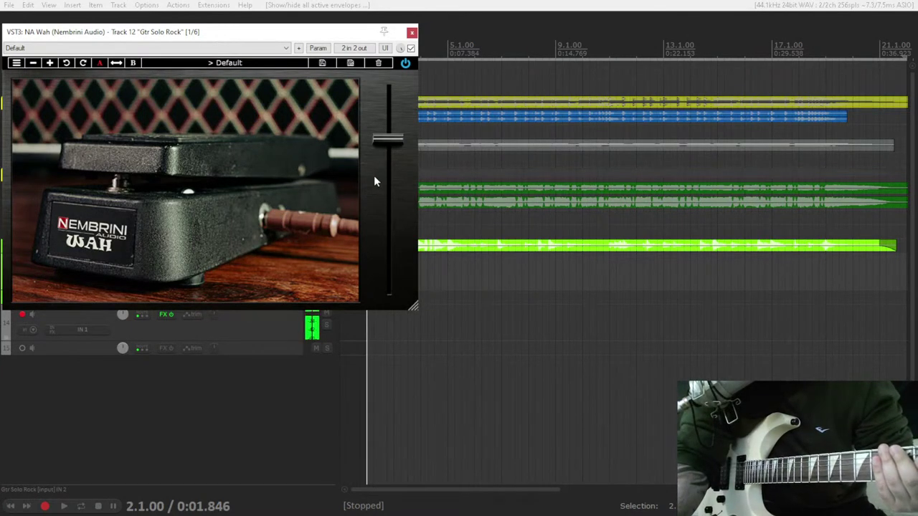
mouse_move(387, 143)
left_mouse_down()
mouse_move(388, 287)
mouse_move(388, 93)
mouse_move(398, 276)
mouse_move(399, 148)
mouse_move(401, 244)
mouse_move(400, 185)
mouse_move(397, 273)
mouse_move(393, 120)
mouse_move(373, 276)
mouse_move(396, 109)
mouse_move(391, 275)
mouse_move(402, 86)
left_mouse_up()
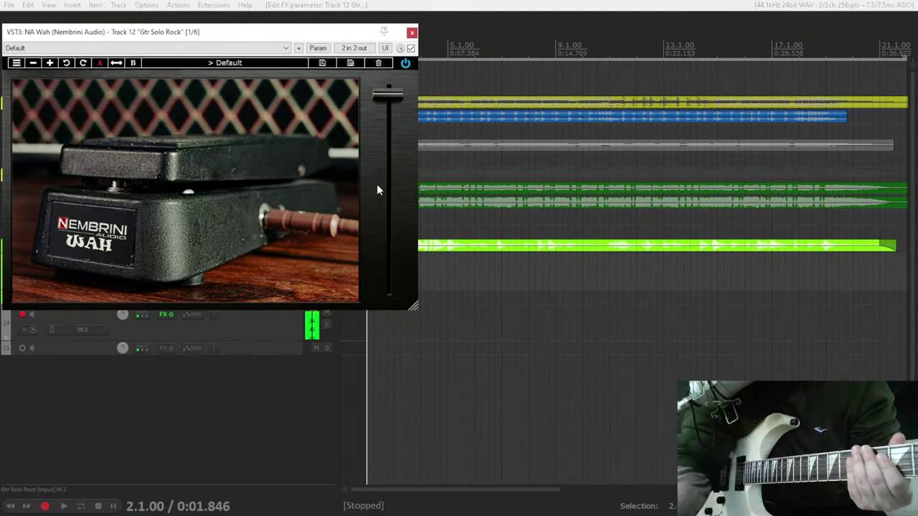
mouse_move(391, 94)
left_mouse_down()
mouse_move(388, 282)
mouse_move(387, 237)
left_mouse_up()
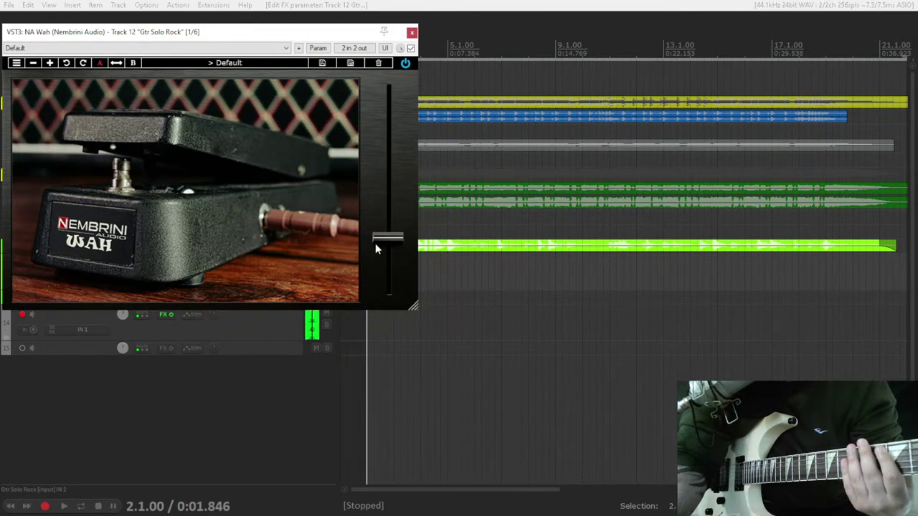
mouse_move(387, 240)
left_mouse_down()
mouse_move(389, 139)
mouse_move(388, 296)
mouse_move(389, 92)
mouse_move(398, 290)
mouse_move(393, 174)
mouse_move(393, 204)
left_mouse_up()
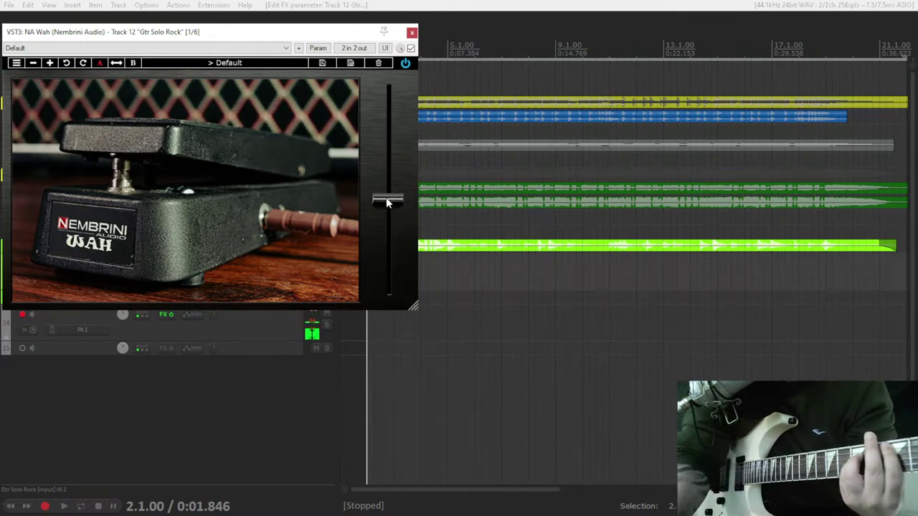
mouse_move(388, 203)
left_mouse_down()
mouse_move(387, 91)
mouse_move(389, 273)
mouse_move(389, 180)
mouse_move(379, 259)
mouse_move(409, 110)
mouse_move(391, 246)
mouse_move(410, 129)
mouse_move(404, 175)
mouse_move(400, 83)
left_mouse_up()
scroll(387, 181, "down", 2)
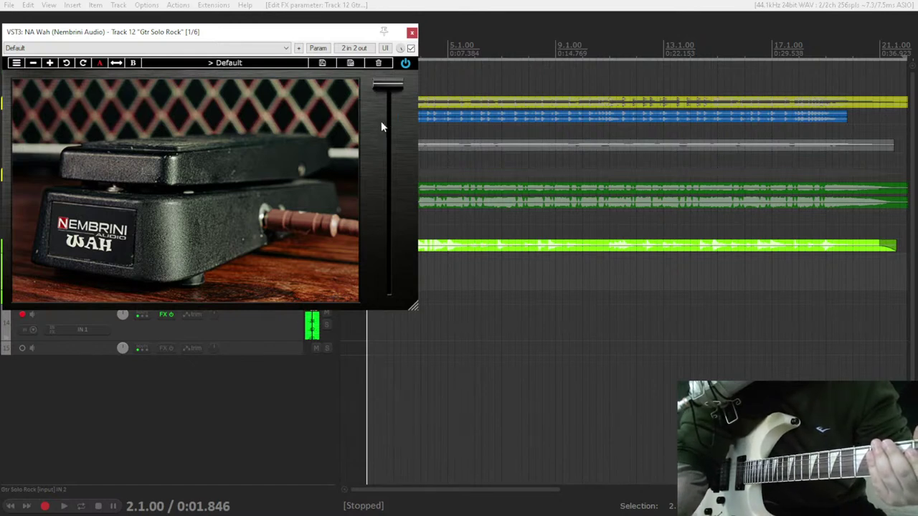
mouse_move(390, 86)
left_mouse_down()
mouse_move(388, 286)
mouse_move(388, 133)
mouse_move(388, 164)
mouse_move(404, 131)
mouse_move(393, 262)
mouse_move(389, 111)
left_mouse_up()
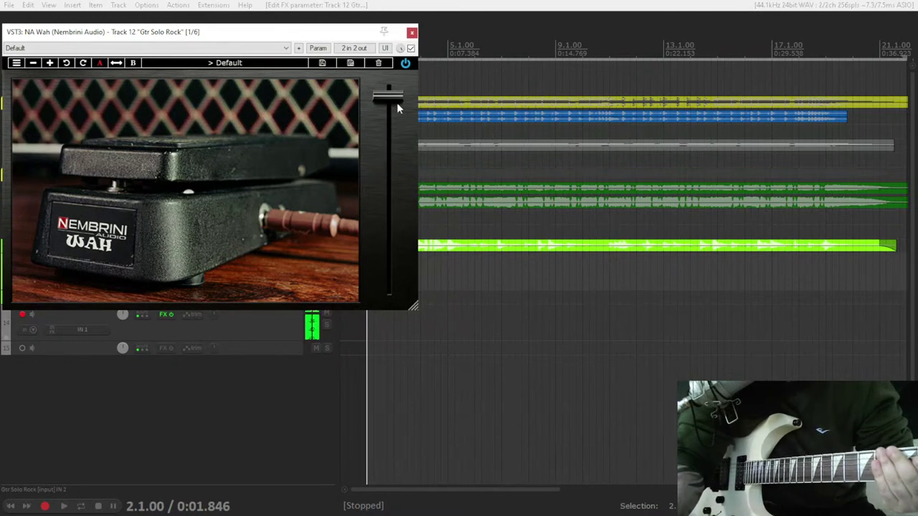
mouse_move(396, 96)
left_mouse_down()
mouse_move(408, 262)
mouse_move(407, 94)
left_mouse_up()
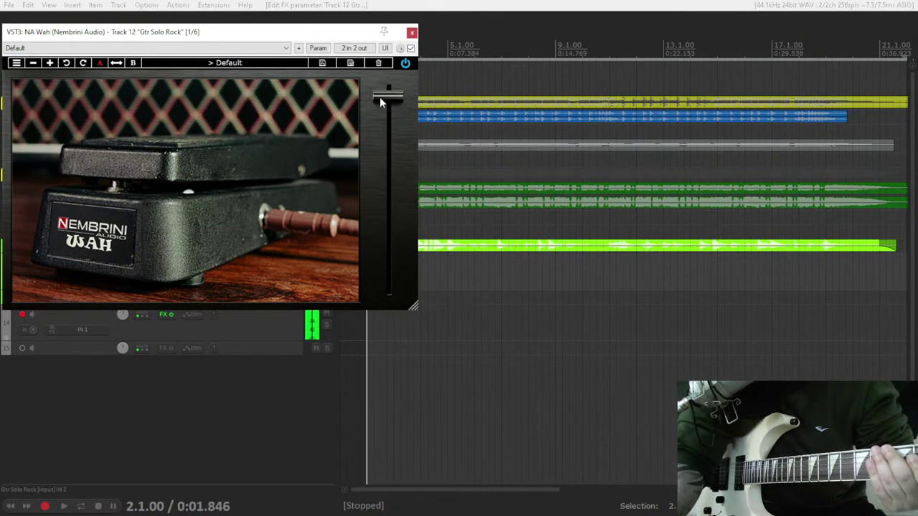
mouse_move(391, 96)
left_mouse_down()
mouse_move(378, 253)
mouse_move(398, 99)
left_mouse_up()
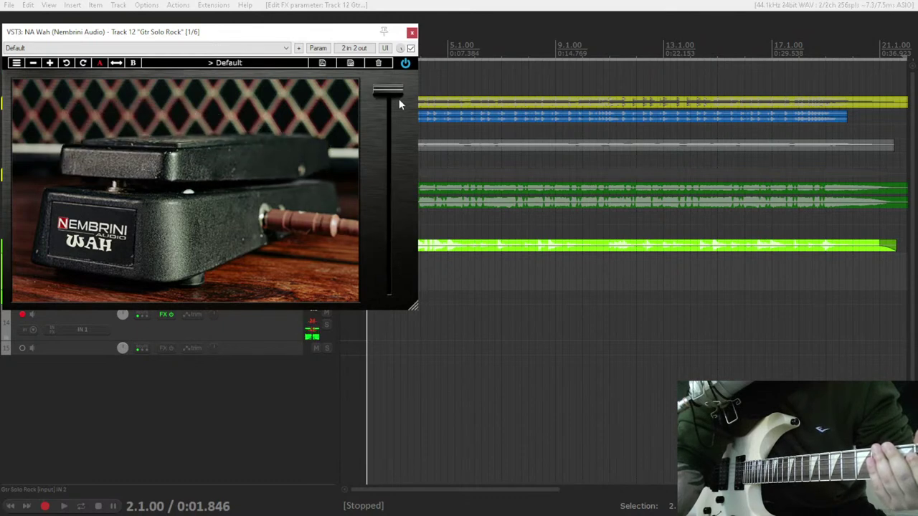
Switch to NSP Wahman and sweep its EFFECT slider down and back up
left_click(412, 33)
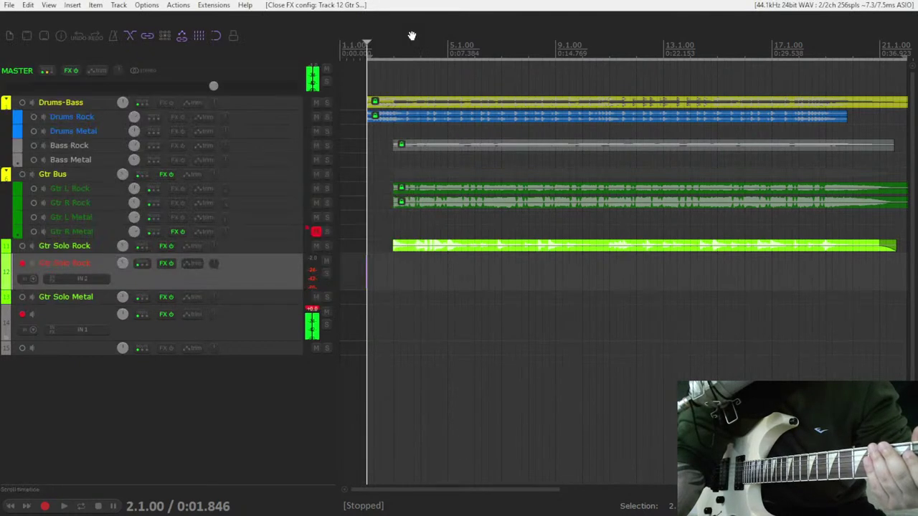
right_click(161, 263)
left_click(185, 291)
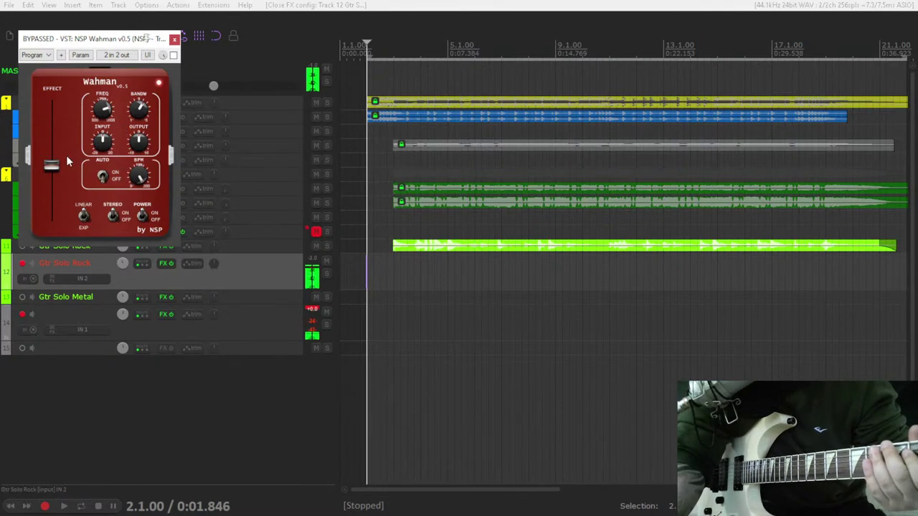
left_click_drag(52, 169, 49, 220)
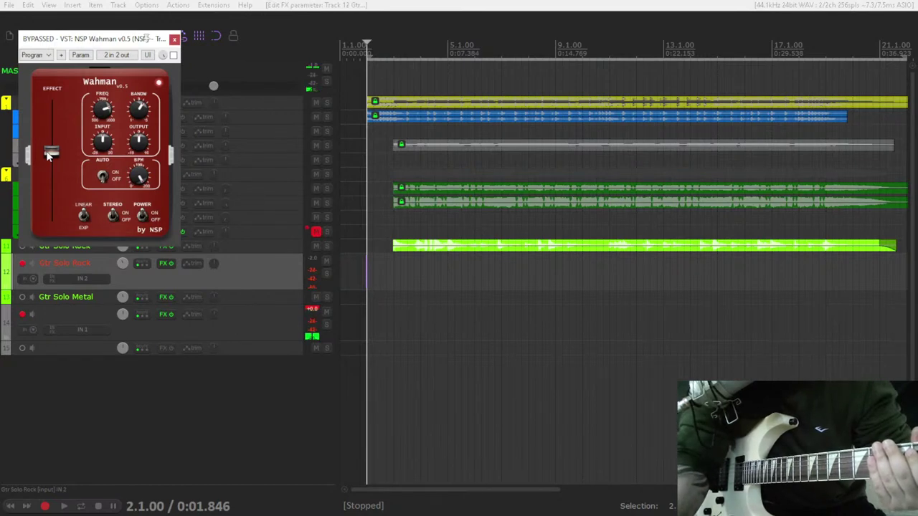
left_click_drag(48, 220, 55, 171)
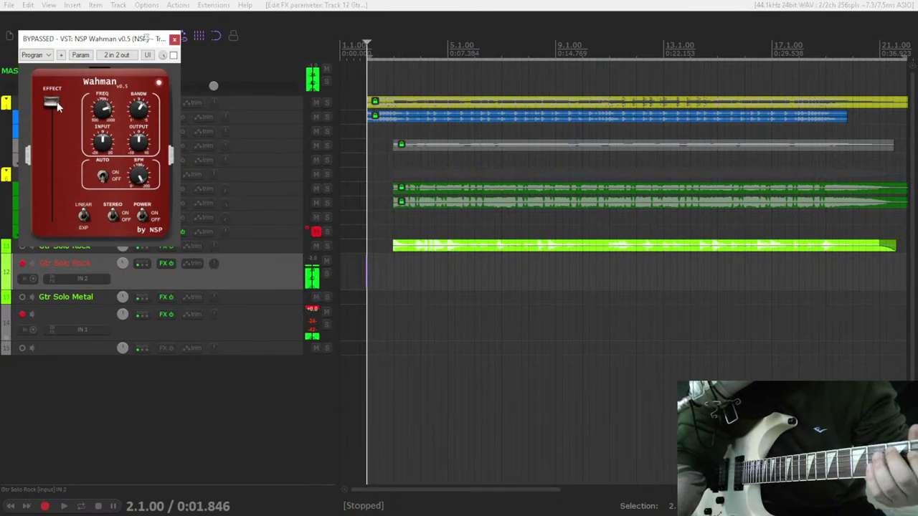
Take Wahman out of bypass and rock its wah effect through the range
left_click(174, 55)
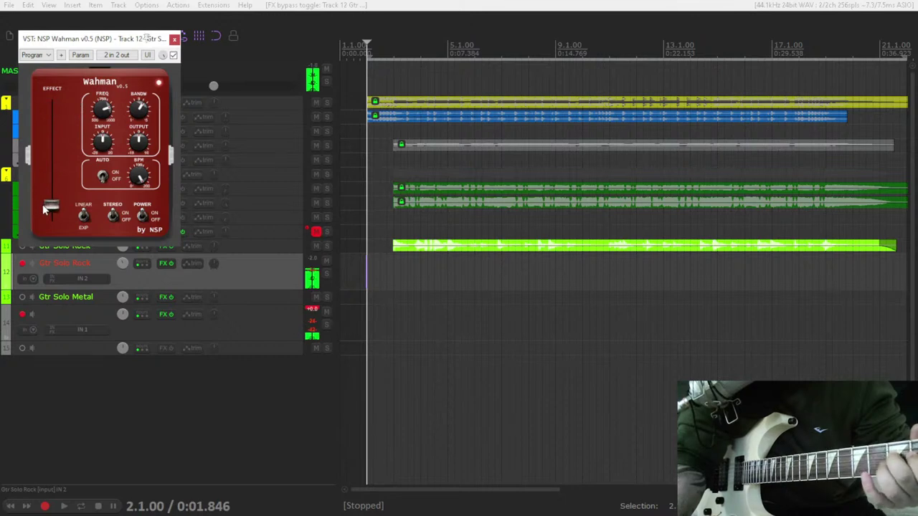
mouse_move(44, 210)
left_mouse_down()
mouse_move(52, 173)
mouse_move(55, 193)
left_mouse_up()
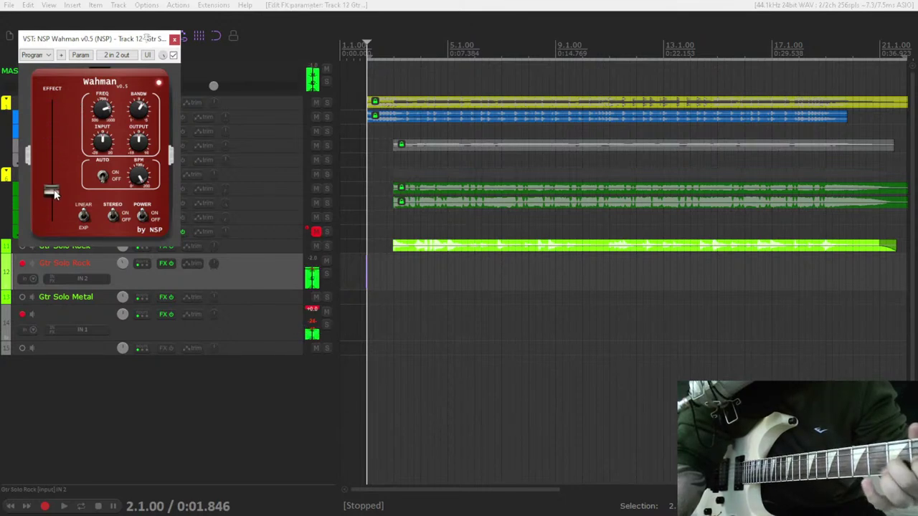
left_click_drag(55, 122, 55, 195)
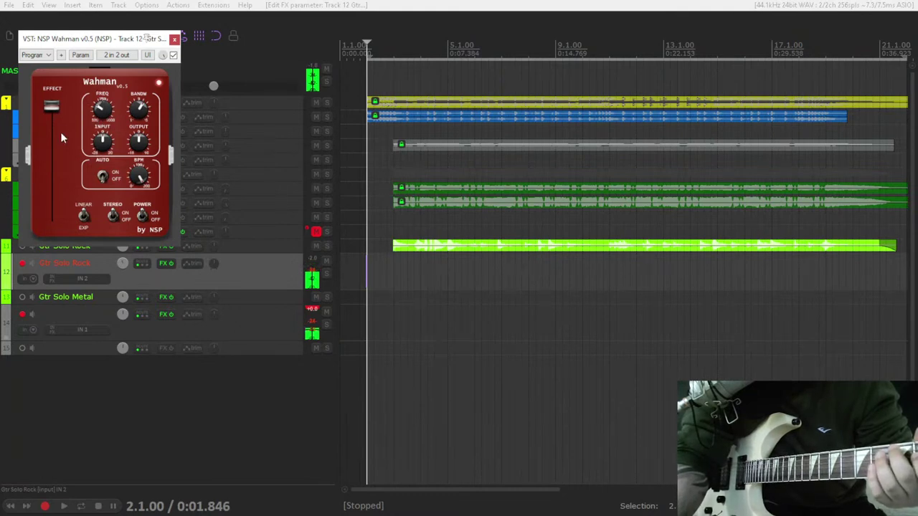
left_click_drag(51, 138, 38, 221)
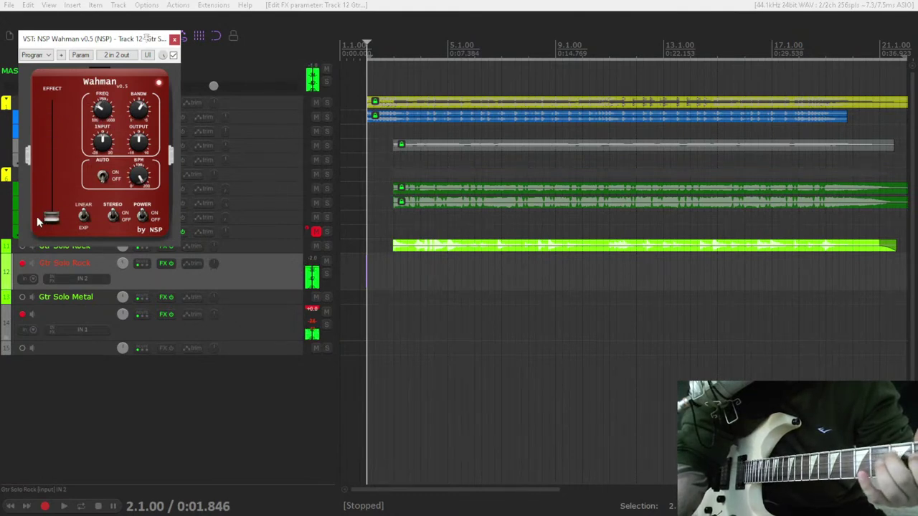
left_click_drag(45, 134, 42, 142)
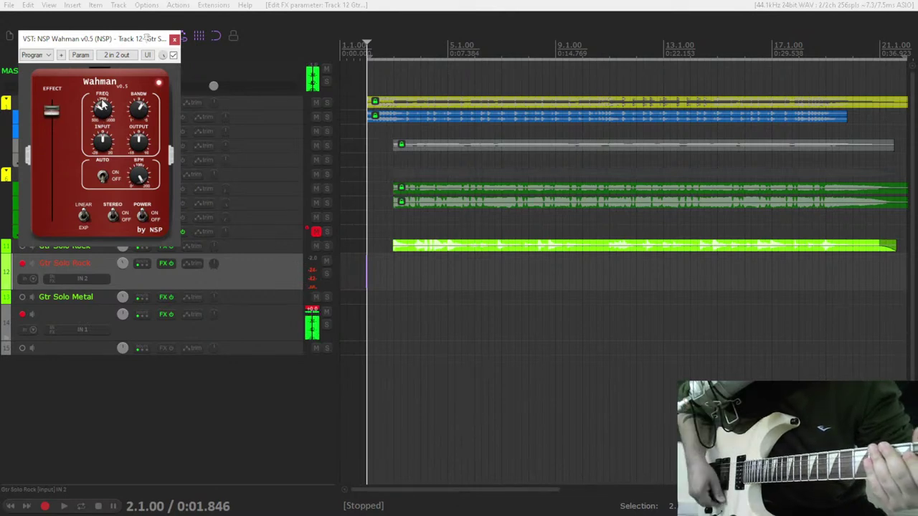
Nudge Wahman's FREQ knob, sweep EFFECT top to bottom, and leave it at mid
left_click_drag(102, 105, 102, 122)
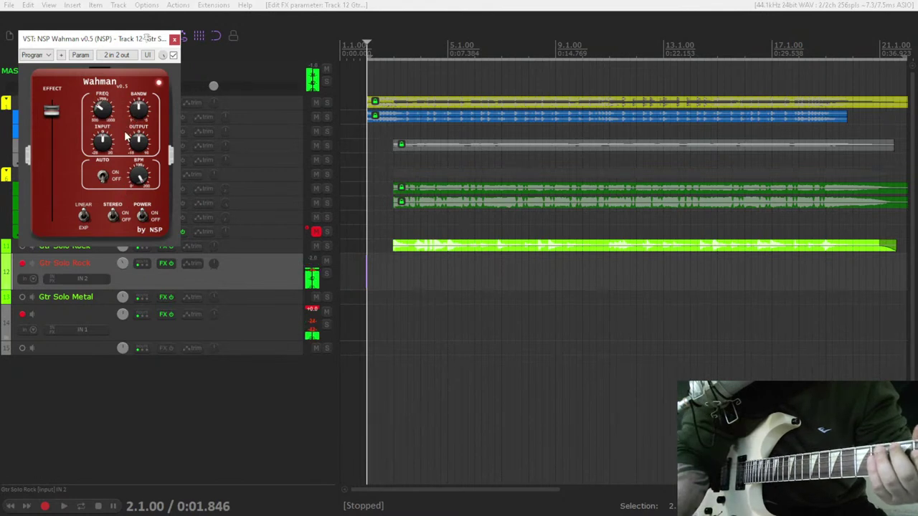
left_click_drag(52, 114, 45, 211)
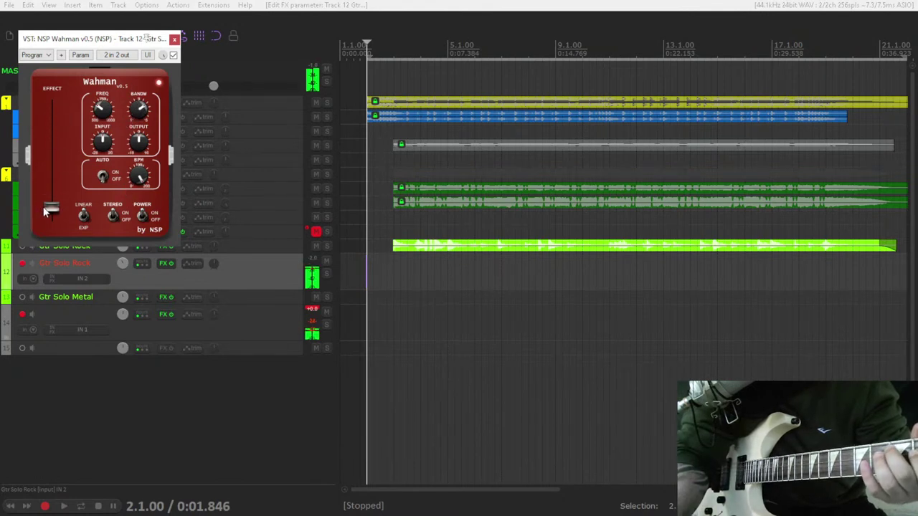
left_click_drag(64, 103, 66, 145)
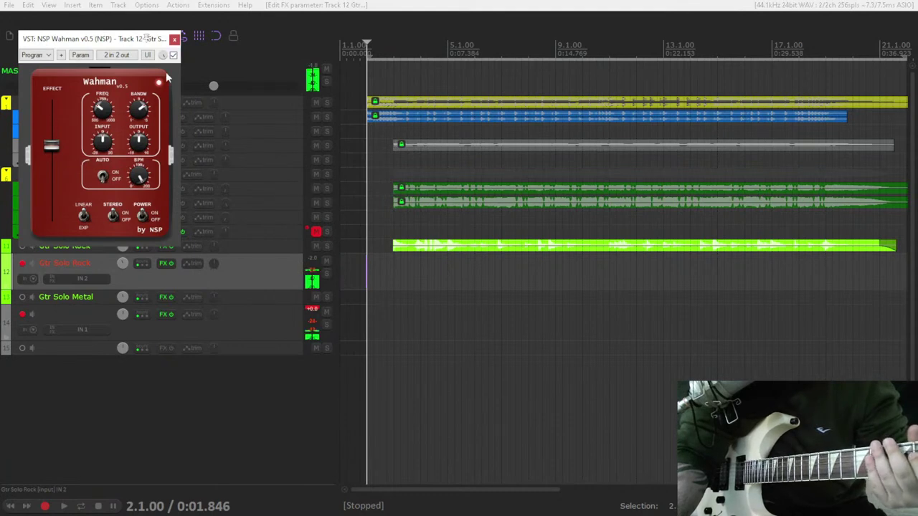
Toggle Wahman's AUTO sweep, flip LINEAR/EXP, cycle POWER off and on, and leave AUTO running
left_click(107, 177)
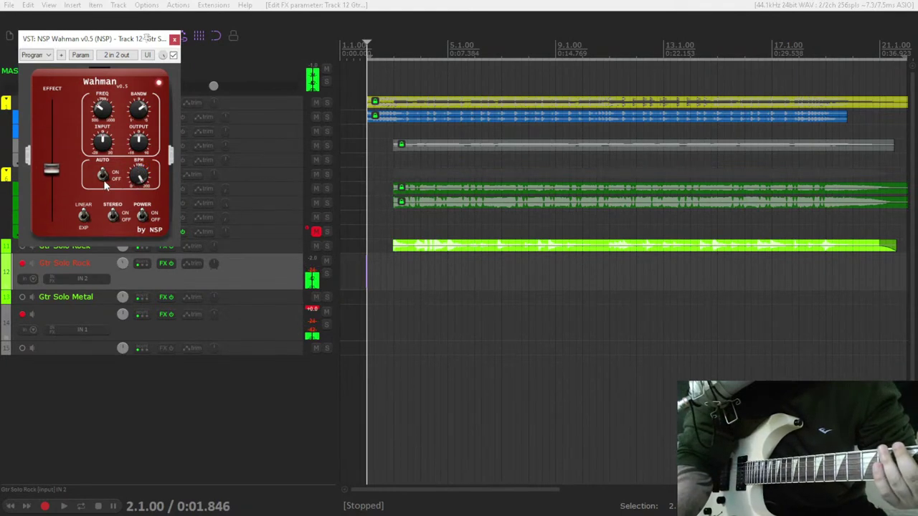
left_click(114, 180)
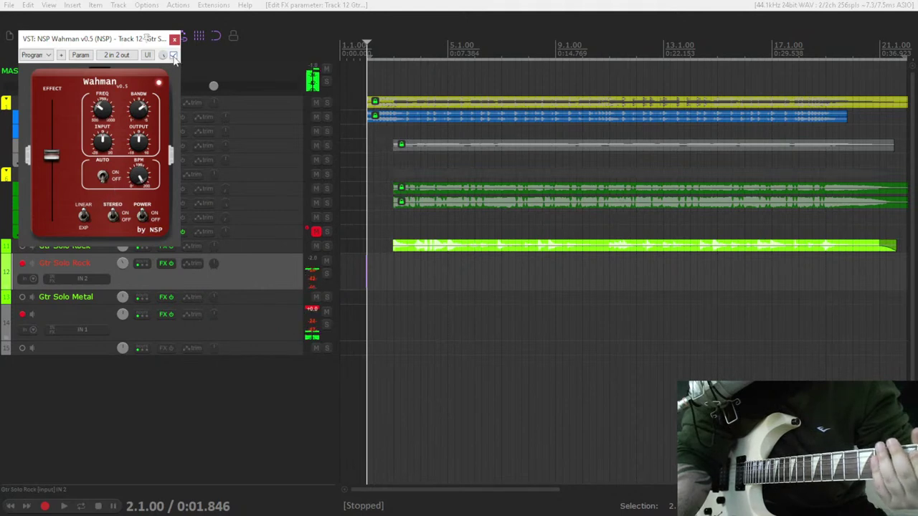
left_click(84, 219)
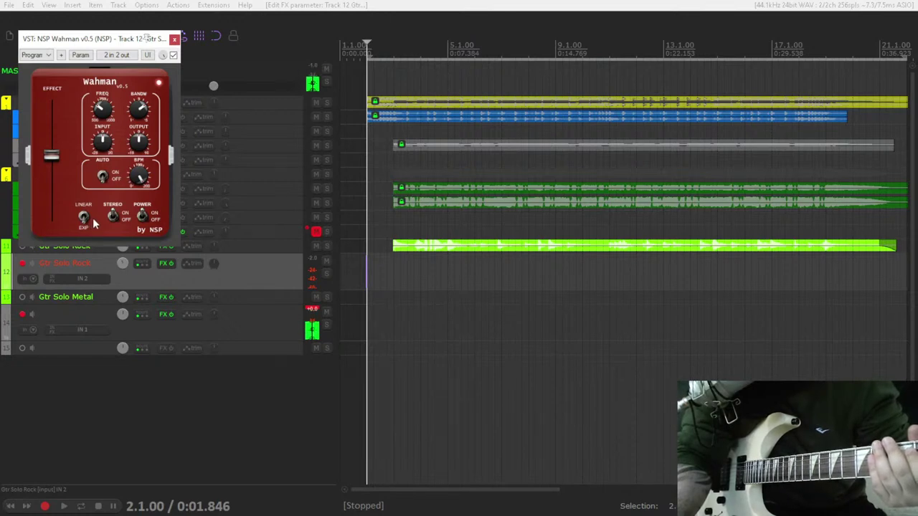
left_click(142, 217)
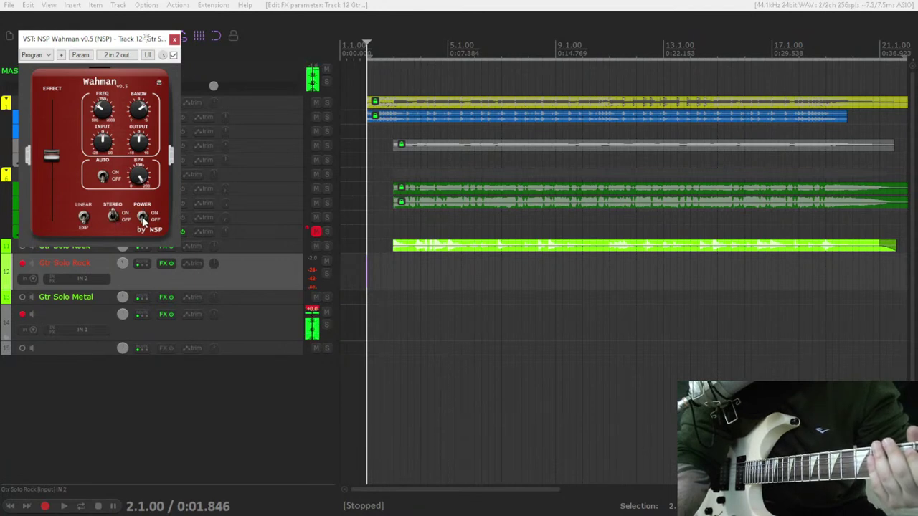
left_click(142, 217)
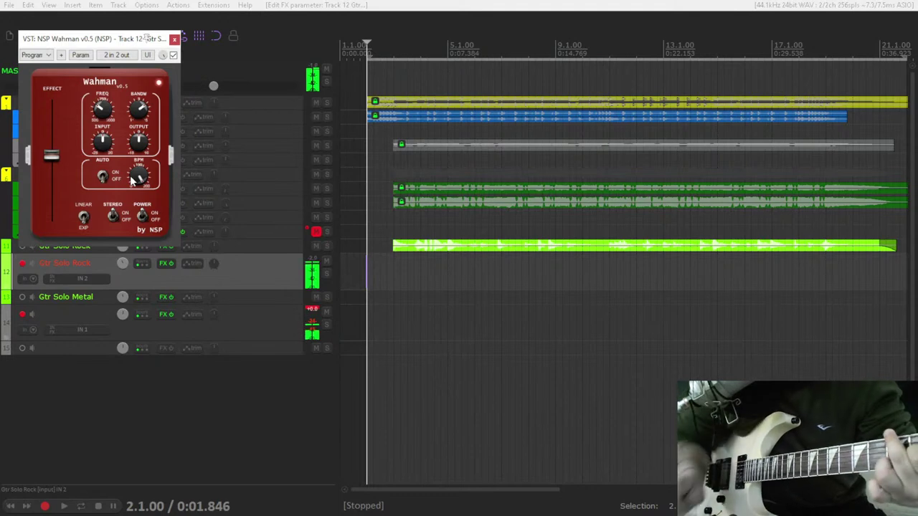
left_click(101, 179)
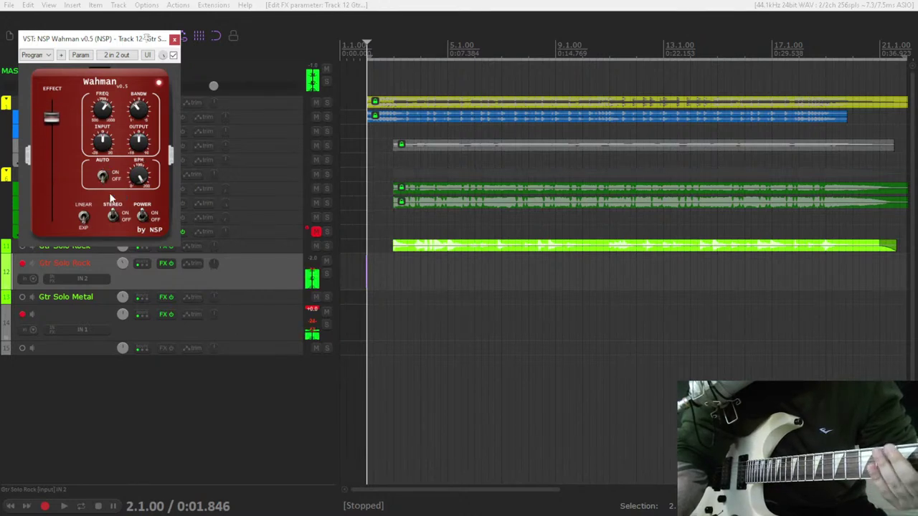
Bypass and close NSP Wahman, then load AutoTremWahLight from the Gtr Solo Rock FX list
left_click(172, 55)
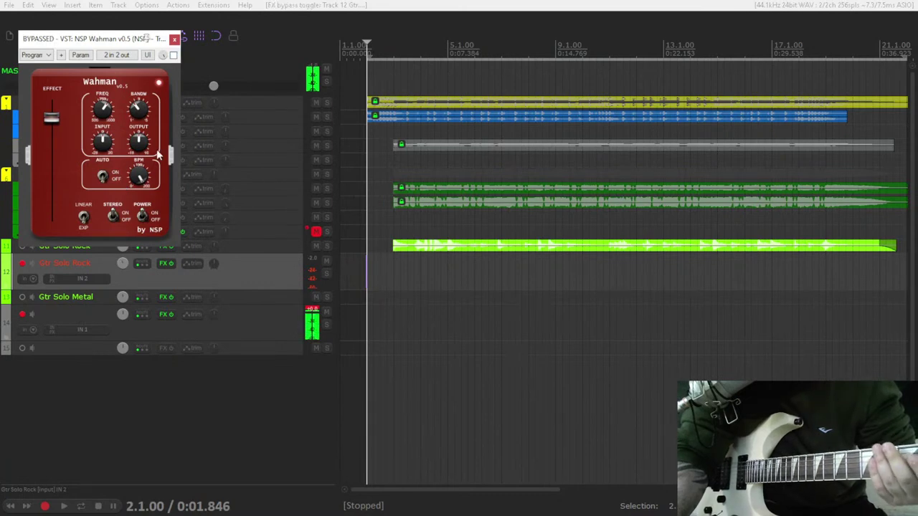
left_click(174, 40)
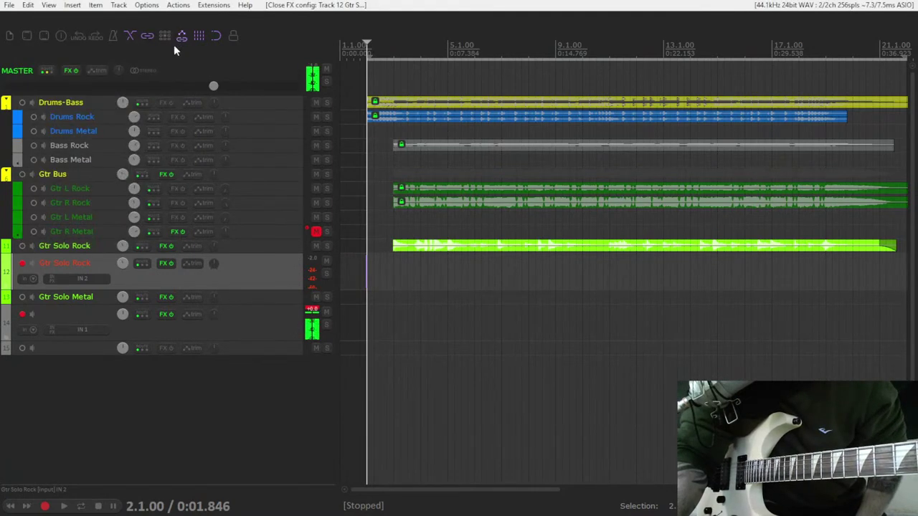
right_click(161, 267)
left_click(181, 303)
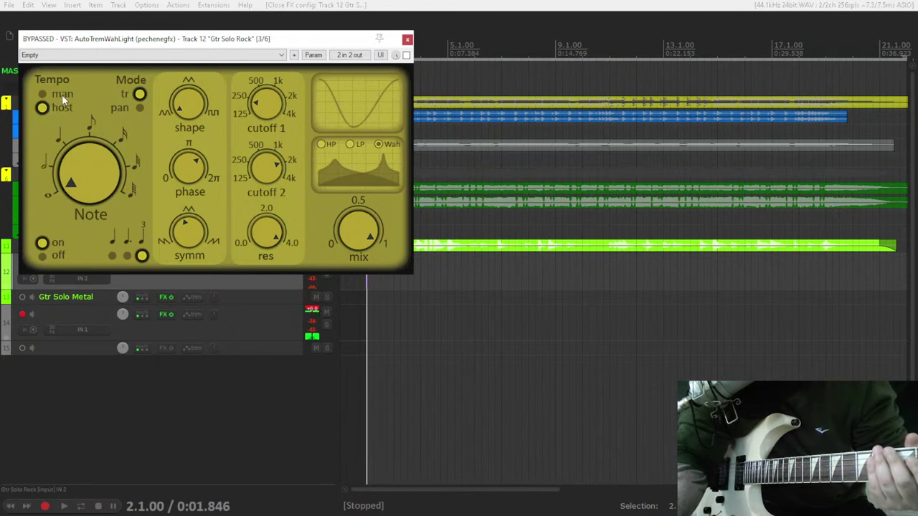
Switch the LFO rate to manual and back to host sync, then nudge note division and shape
left_click(43, 95)
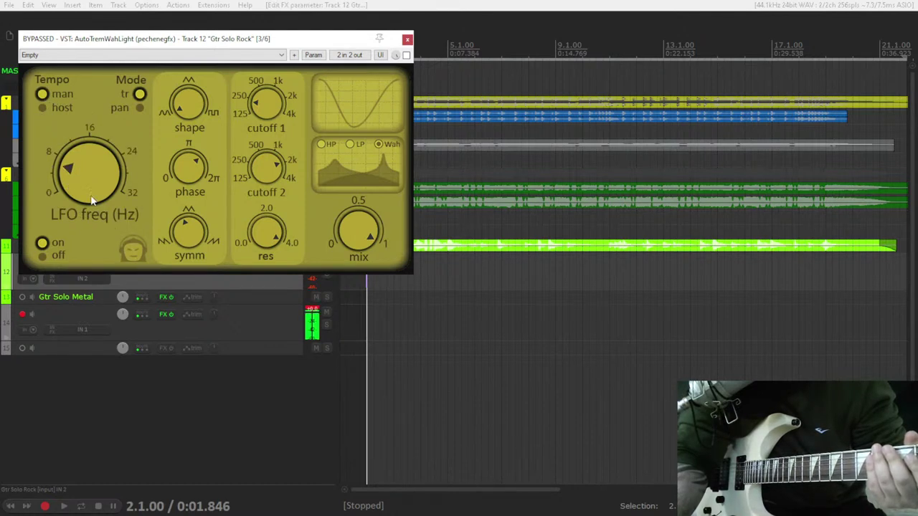
left_click(42, 108)
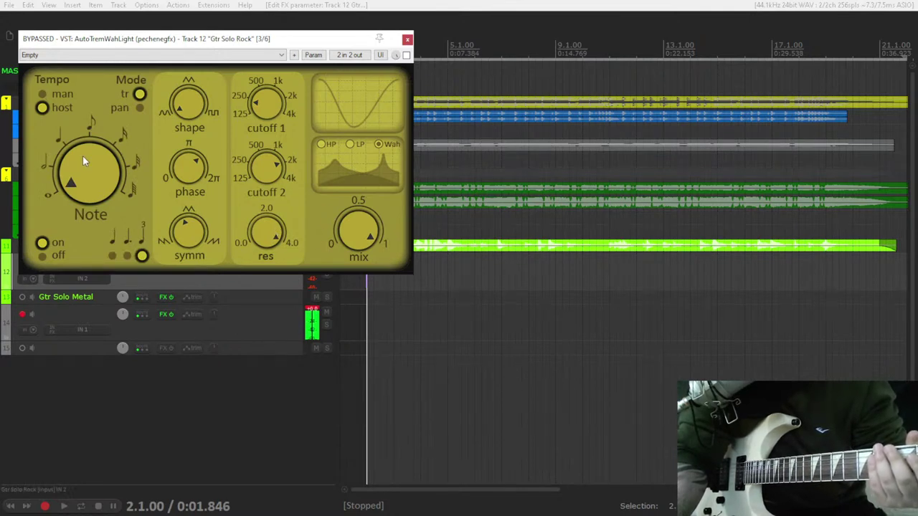
mouse_move(83, 155)
left_mouse_down()
mouse_move(97, 60)
mouse_move(107, 95)
left_mouse_up()
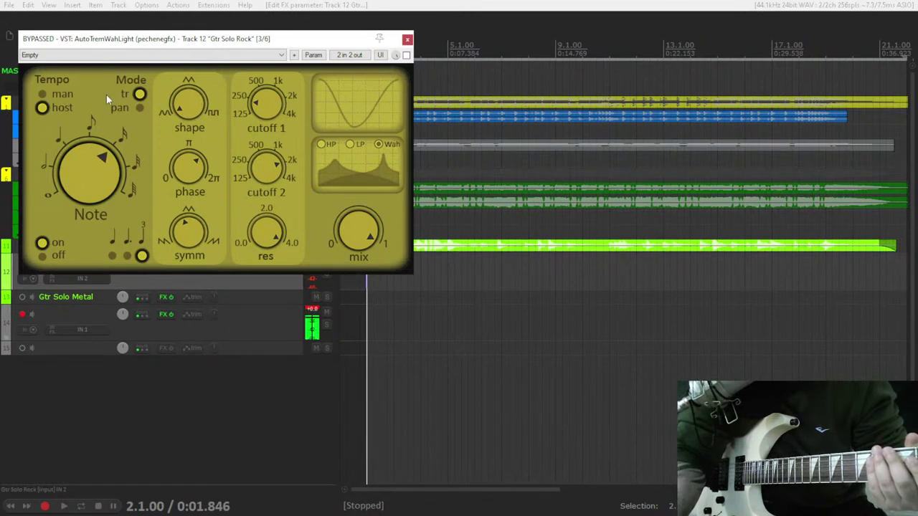
mouse_move(104, 163)
left_mouse_down()
mouse_move(111, 90)
mouse_move(75, 334)
left_mouse_up()
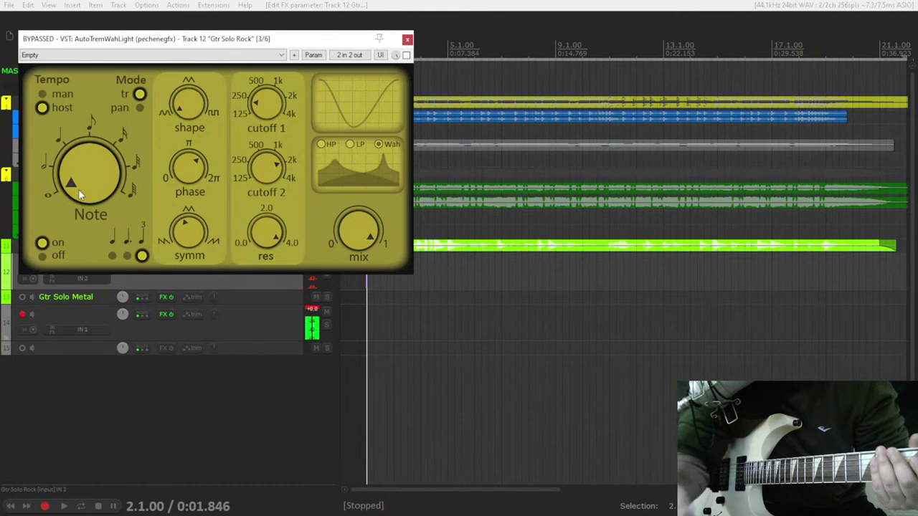
left_click_drag(63, 193, 77, 125)
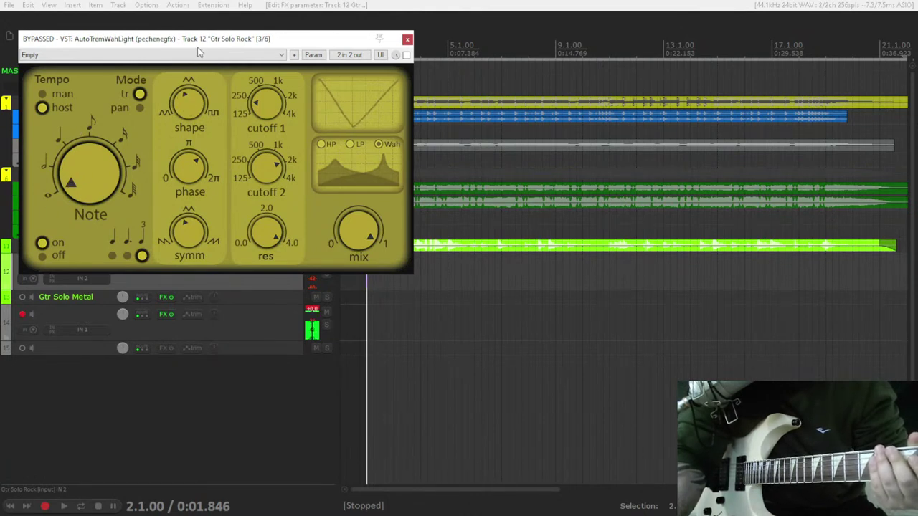
left_click_drag(187, 105, 195, 52)
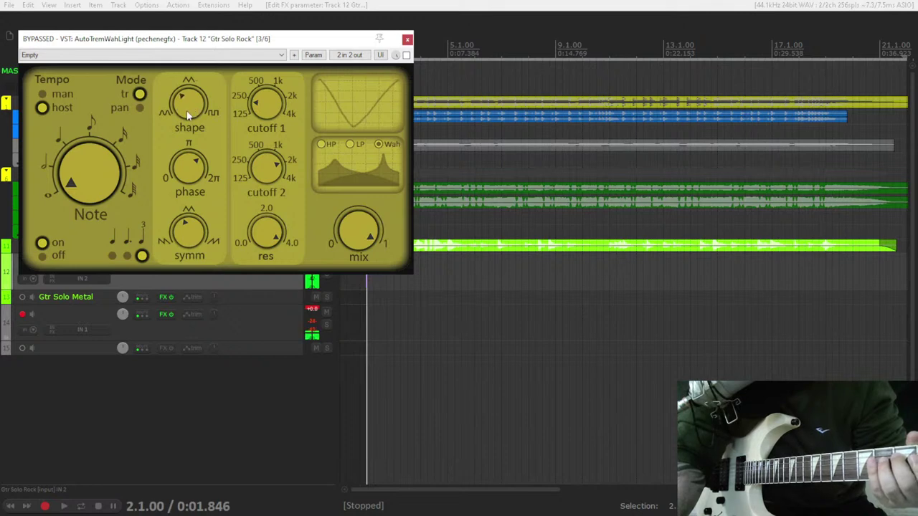
Un-bypass AutoTremWahLight and step the sweep shape through square and triangle to sine
left_click(406, 56)
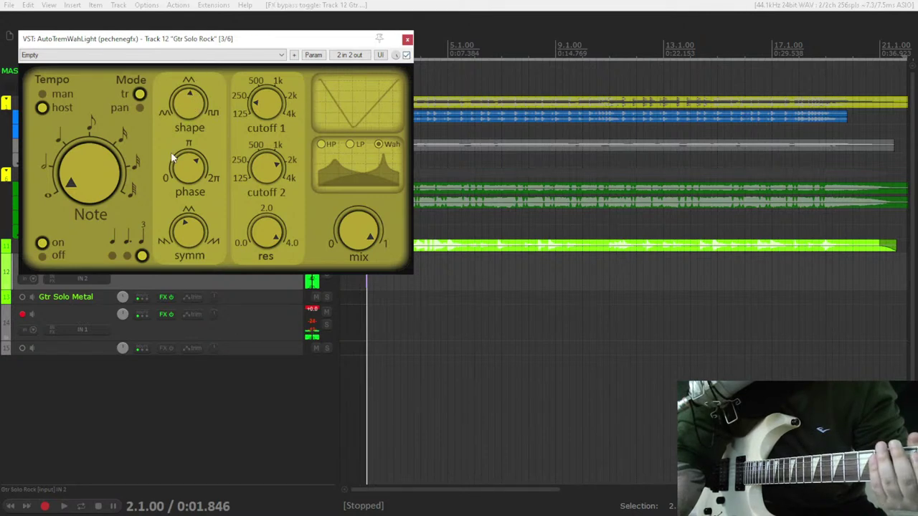
left_click_drag(209, 112, 197, 80)
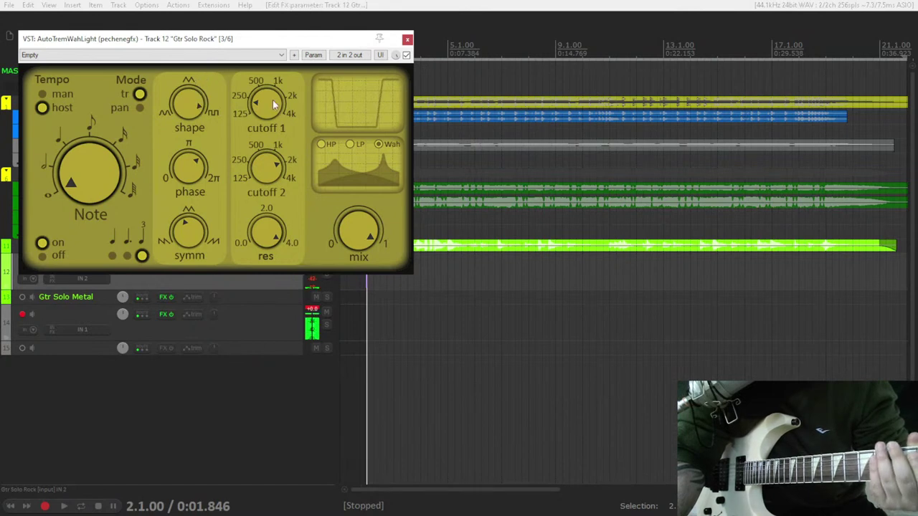
left_click_drag(197, 80, 192, 171)
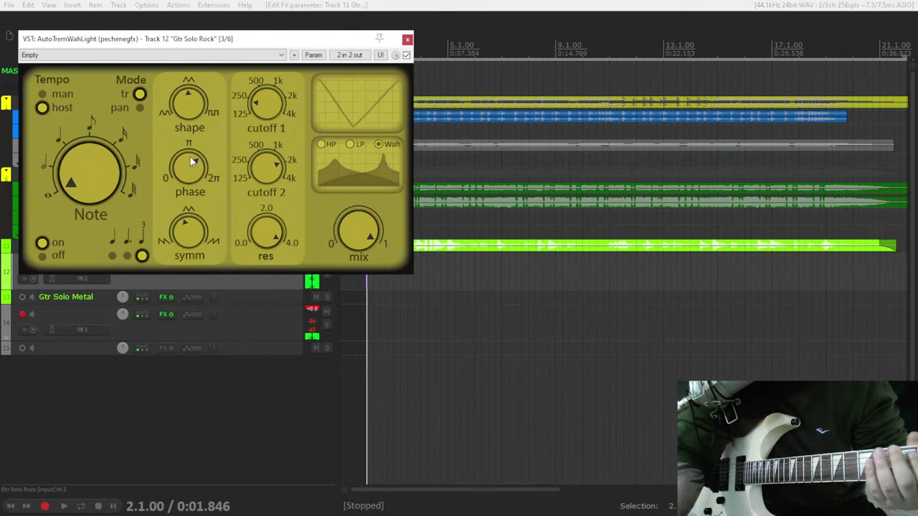
left_click_drag(189, 102, 184, 168)
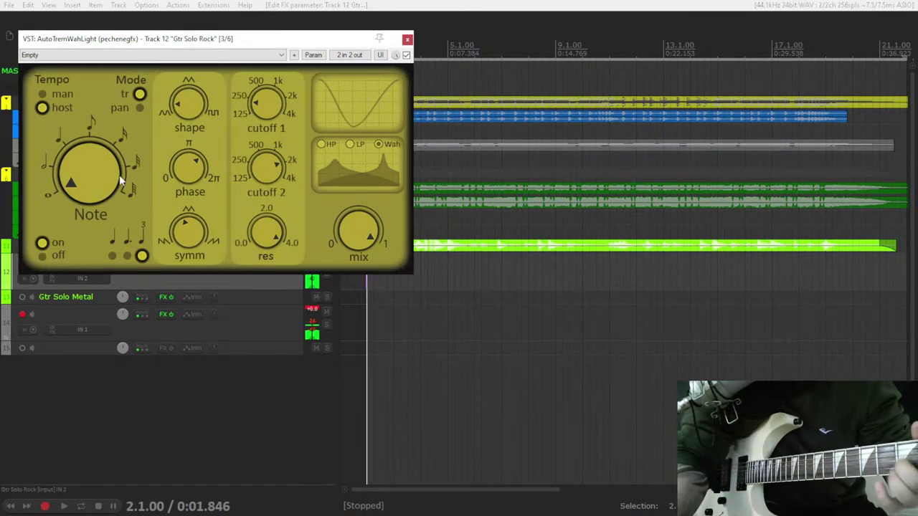
Try a couple of sweep note lengths, then return it to the original value
mouse_move(119, 175)
left_mouse_down()
mouse_move(100, 51)
mouse_move(106, 22)
left_mouse_up()
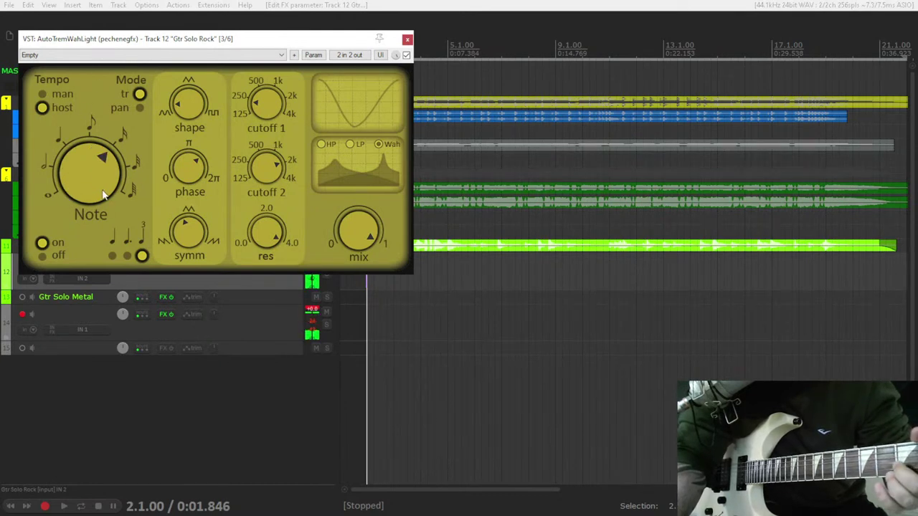
left_click_drag(98, 181, 115, 106)
left_click_drag(111, 149, 74, 373)
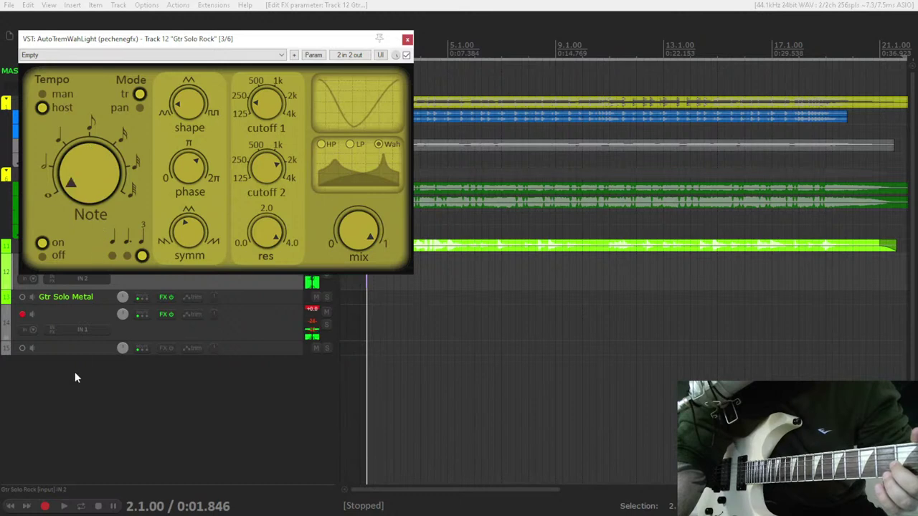
left_click(126, 256)
left_click(112, 256)
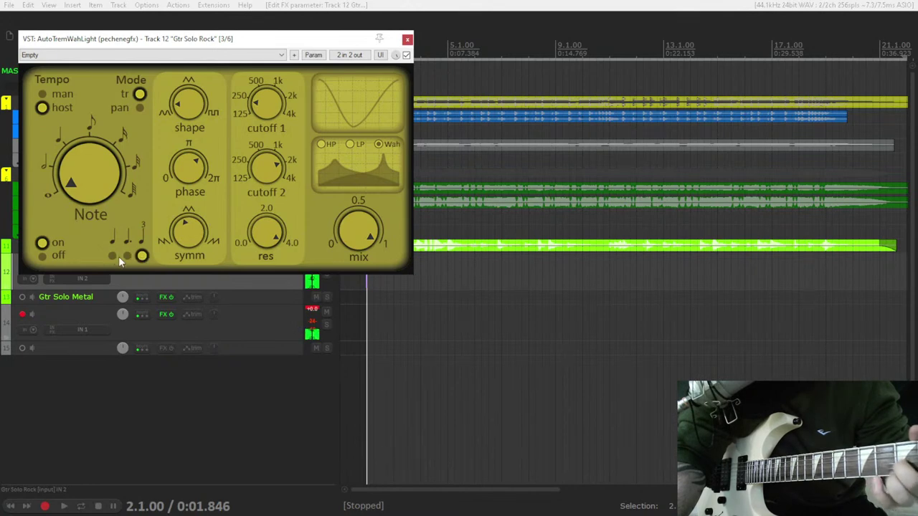
left_click(141, 257)
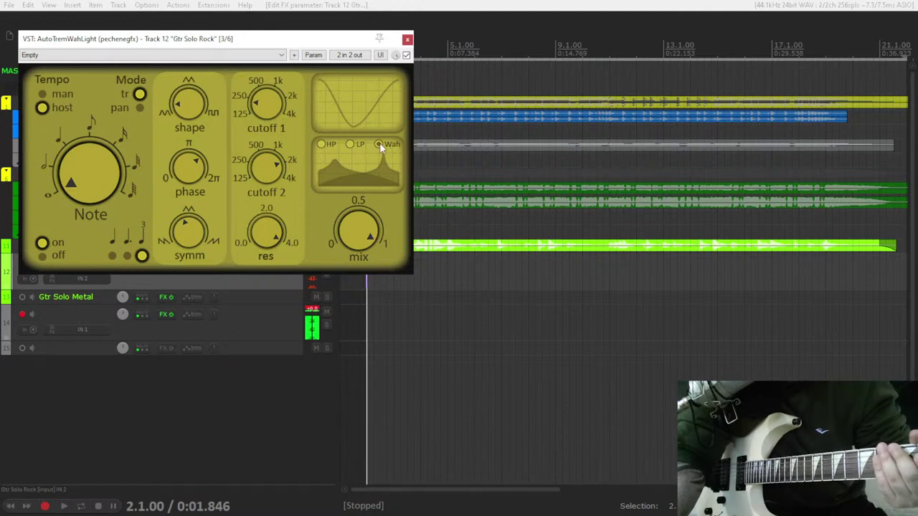
left_click_drag(274, 170, 270, 201)
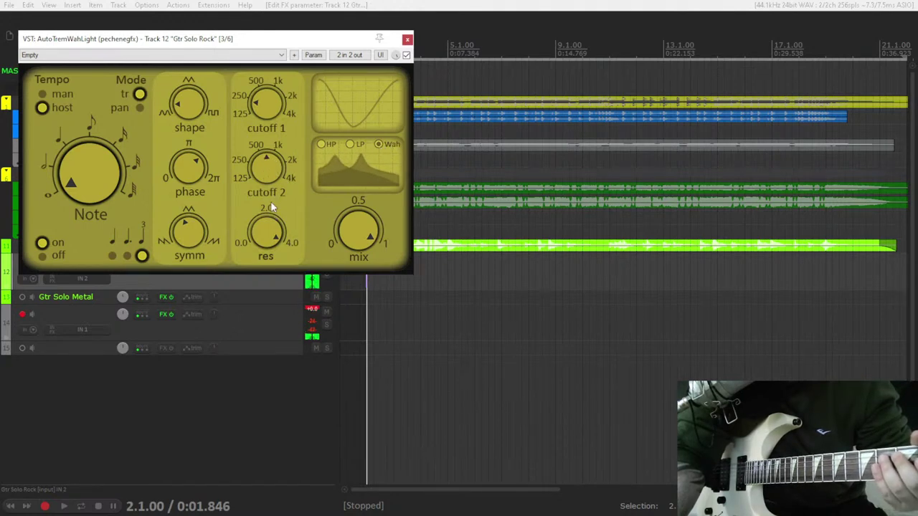
mouse_move(268, 136)
left_mouse_down()
mouse_move(273, 76)
mouse_move(274, 108)
left_mouse_up()
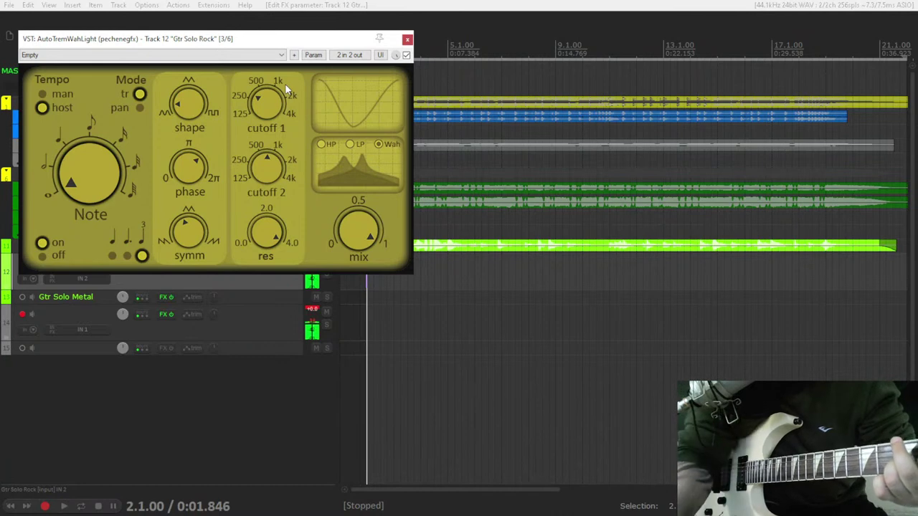
mouse_move(269, 190)
left_mouse_down()
mouse_move(279, 115)
mouse_move(279, 129)
left_mouse_up()
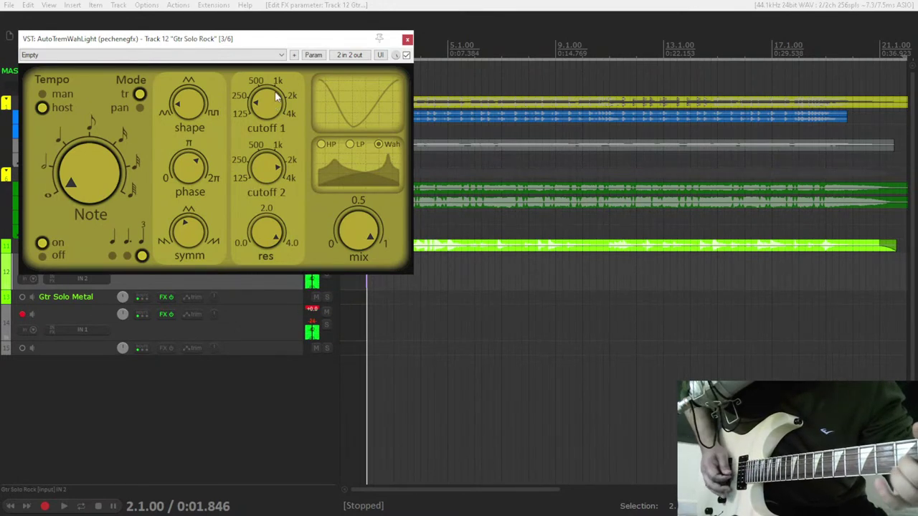
left_click_drag(276, 128, 273, 57)
mouse_move(265, 166)
left_mouse_down()
mouse_move(261, 239)
mouse_move(263, 164)
left_mouse_up()
left_click_drag(270, 104, 269, 187)
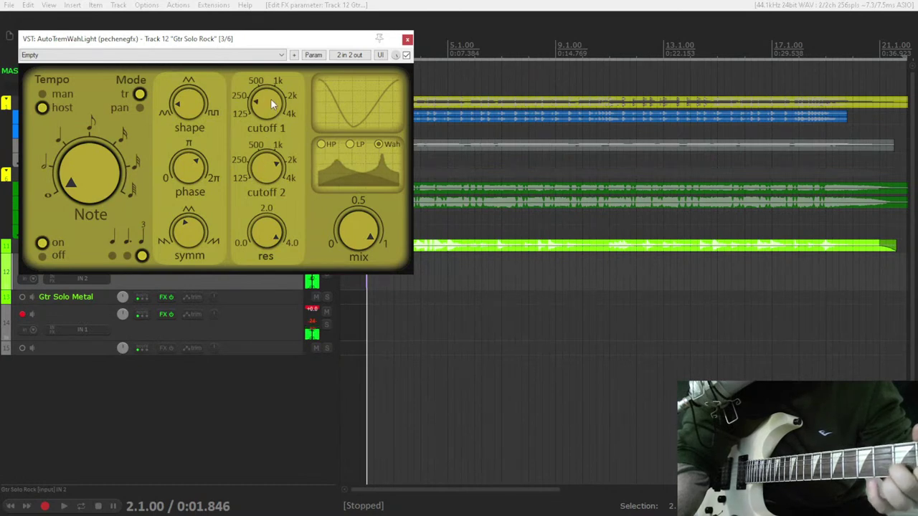
Sweep the wah resonance to none and then sharply up, and make the shape a square wave
mouse_move(272, 239)
left_mouse_down()
mouse_move(264, 220)
mouse_move(262, 265)
left_mouse_up()
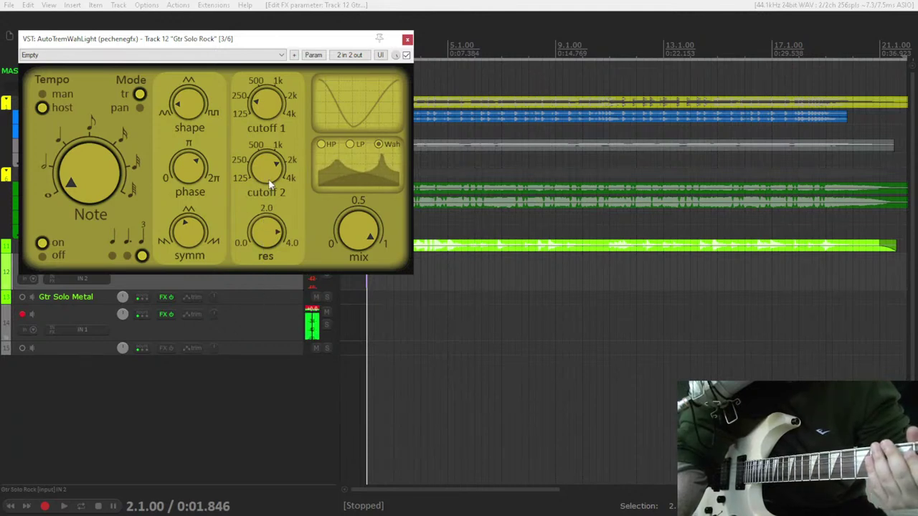
left_click_drag(268, 226, 264, 365)
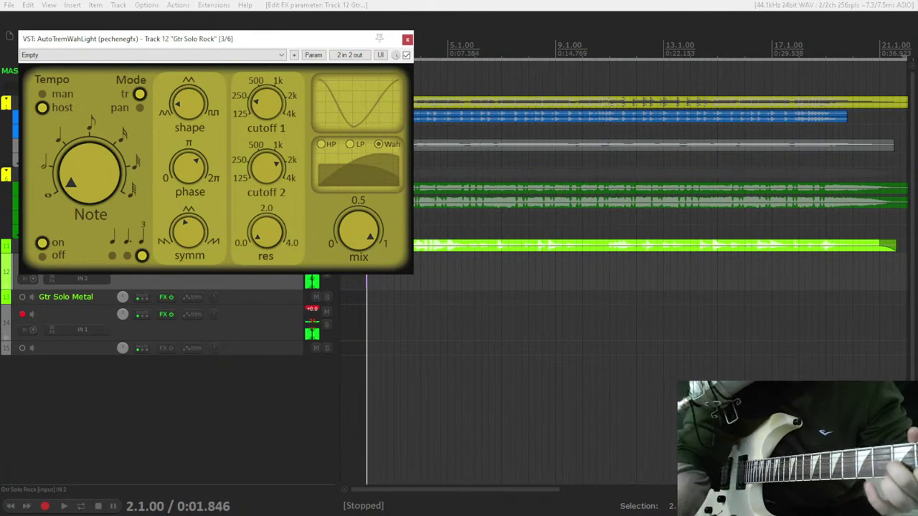
left_click_drag(265, 230, 286, 113)
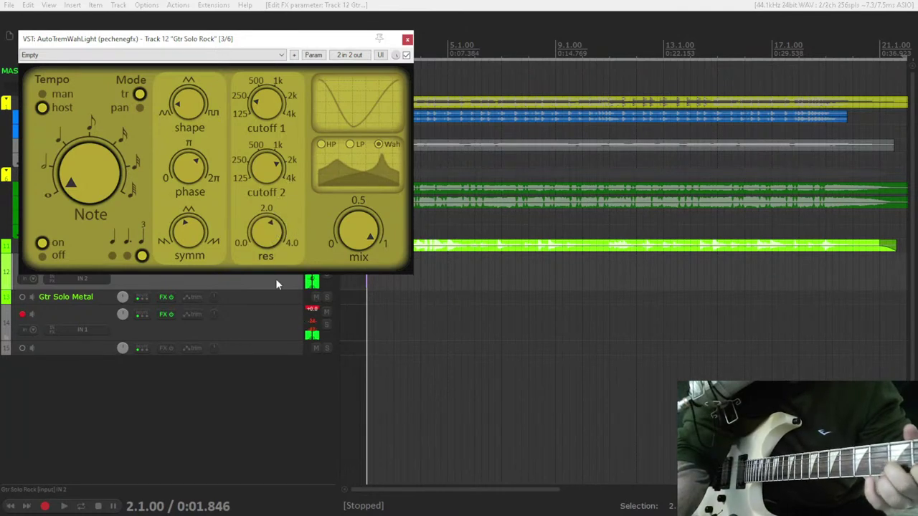
left_click_drag(222, 138, 211, 43)
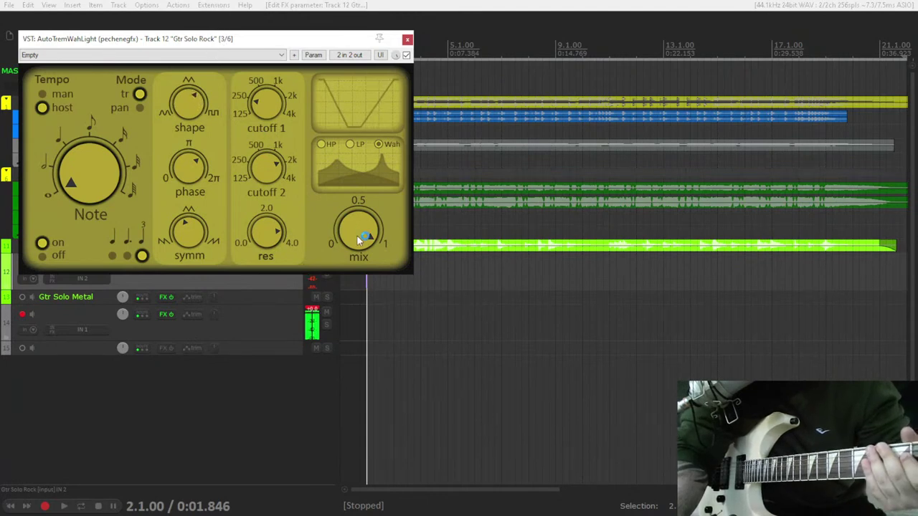
Drop the mix to mostly dry and raise it back, then A/B the effect against dry guitar
left_click_drag(357, 233, 354, 419)
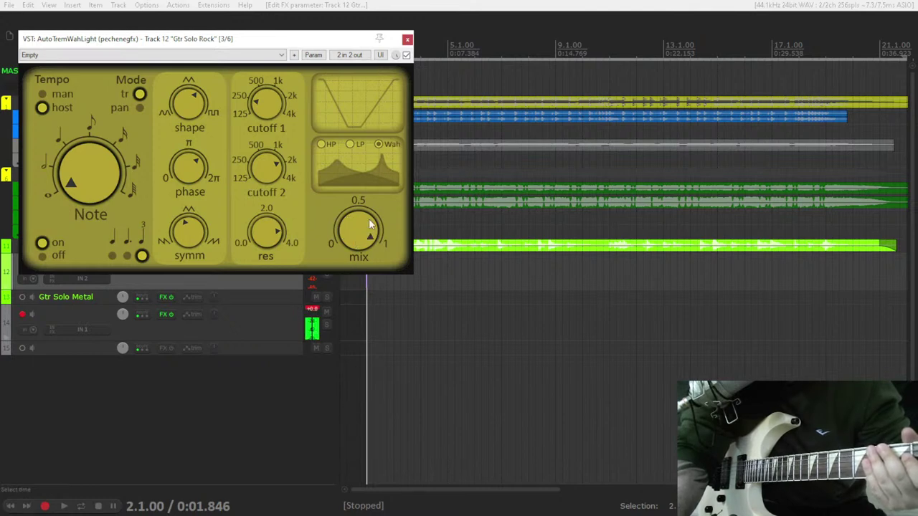
left_click_drag(371, 243, 374, 241)
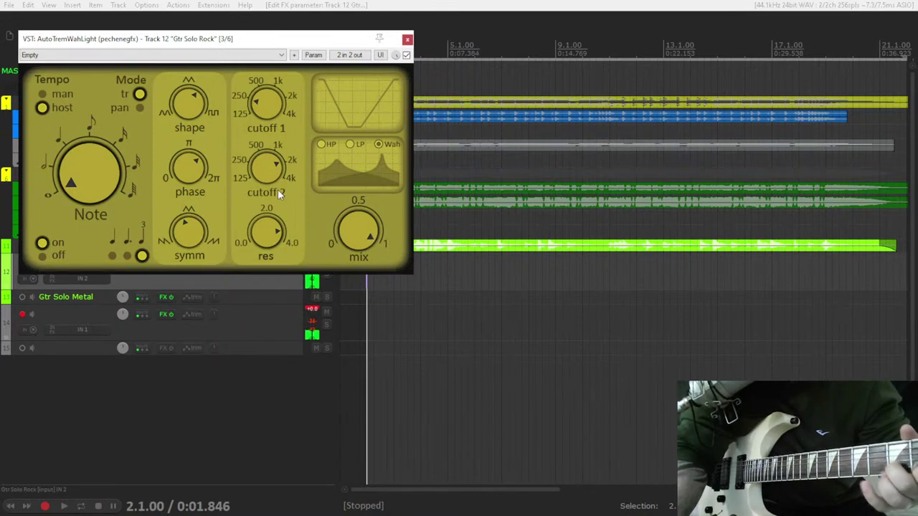
left_click(406, 56)
left_click(406, 56)
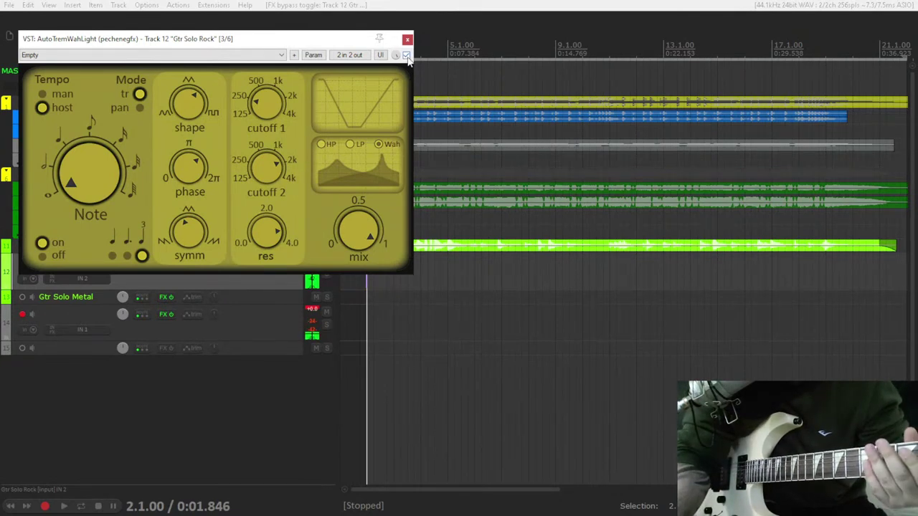
left_click(406, 56)
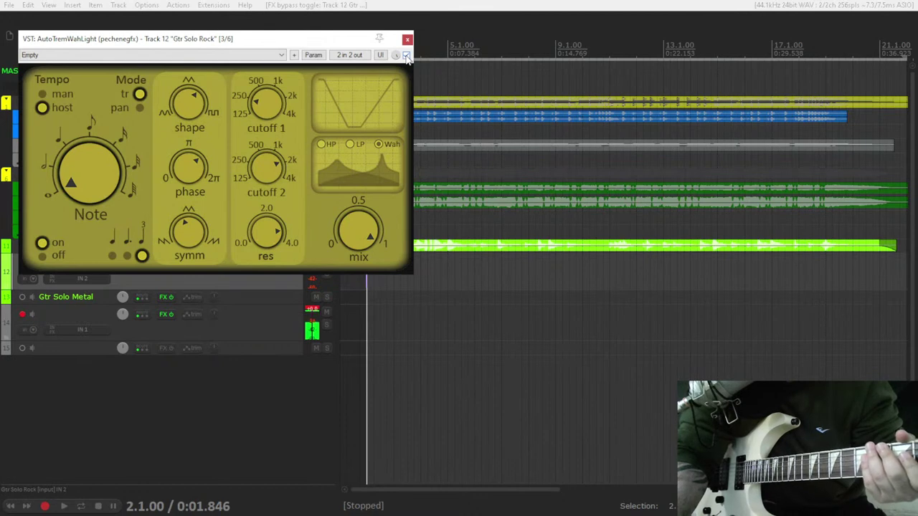
left_click(406, 55)
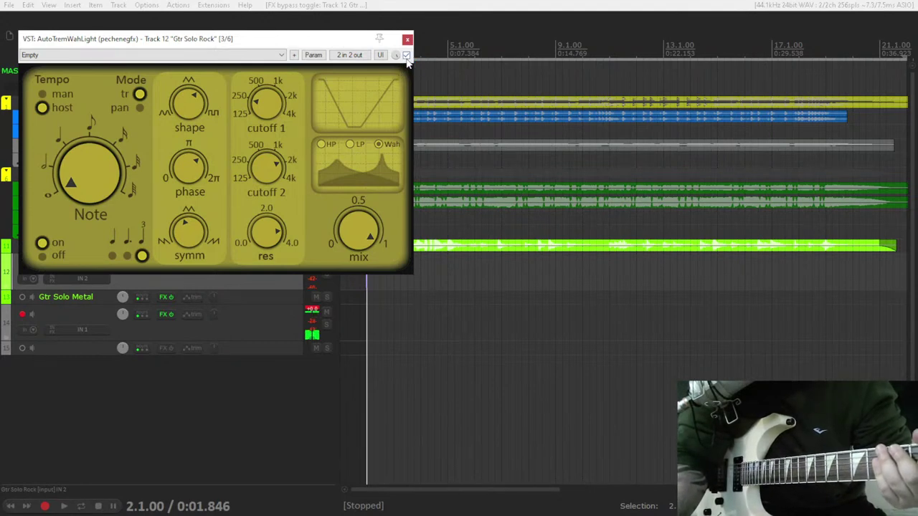
Switch to the Brave window showing the Amner Hunter home page
key("alt+Tab")
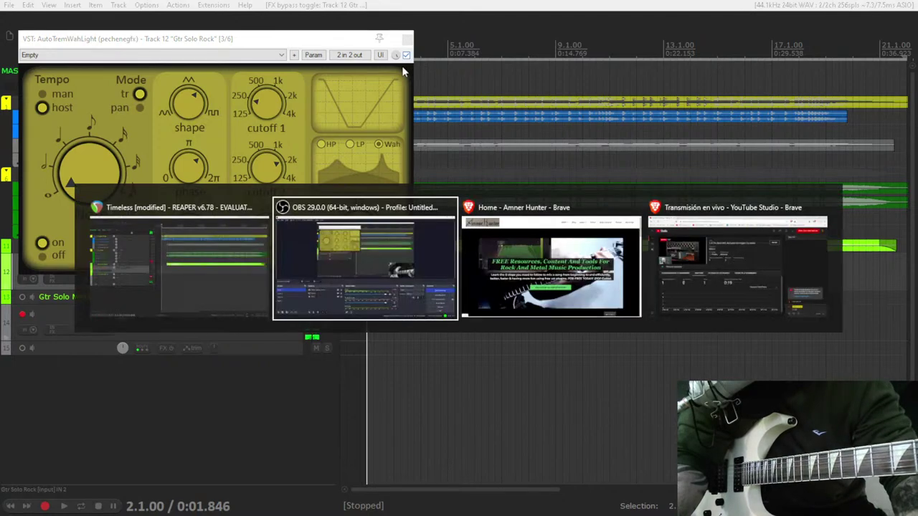
left_click(122, 398)
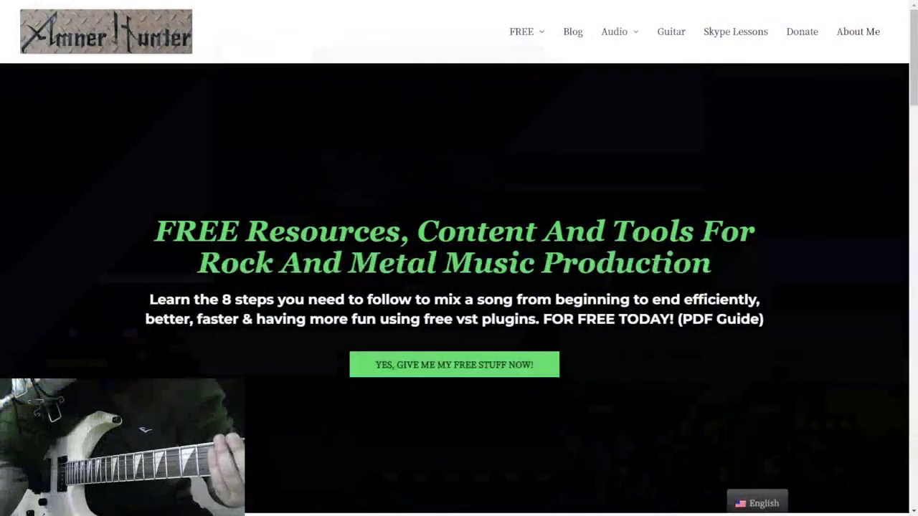